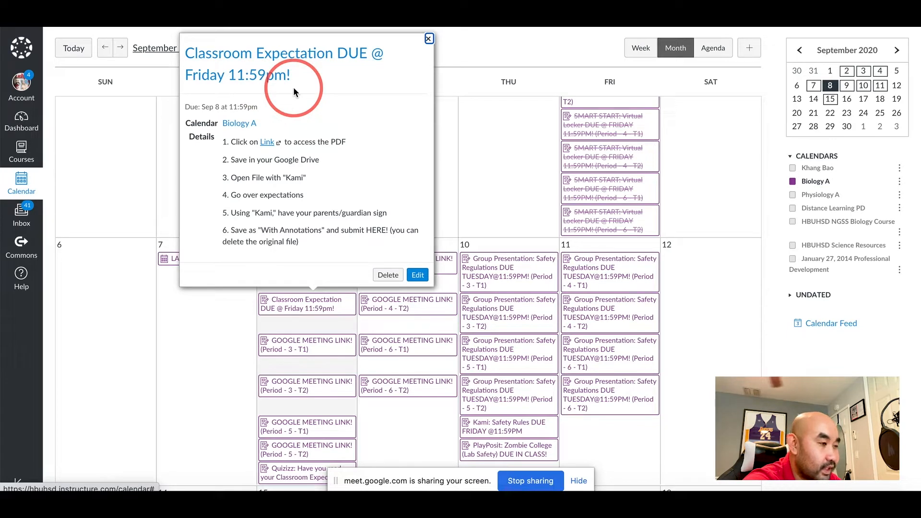
Open the classroom expectations PDF linked in the assignment details and check its options for opening with another app
left_click(267, 143)
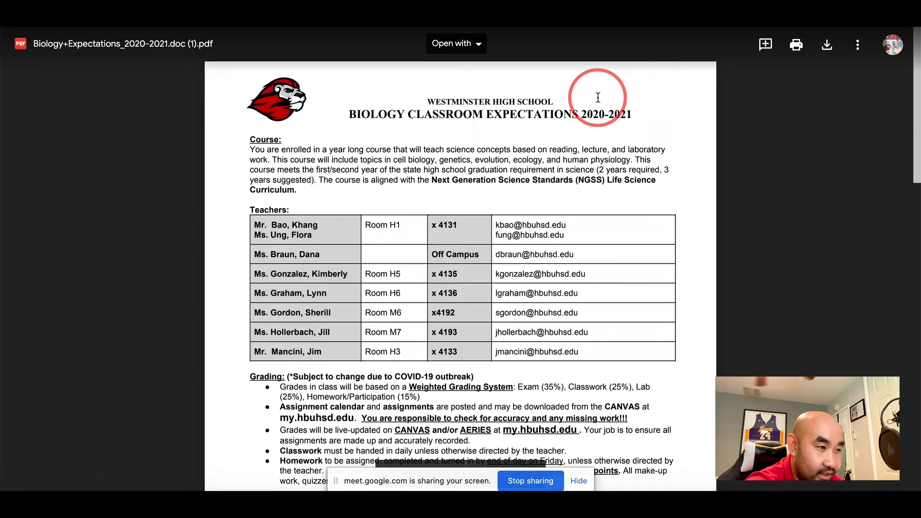
left_click(474, 44)
left_click(643, 80)
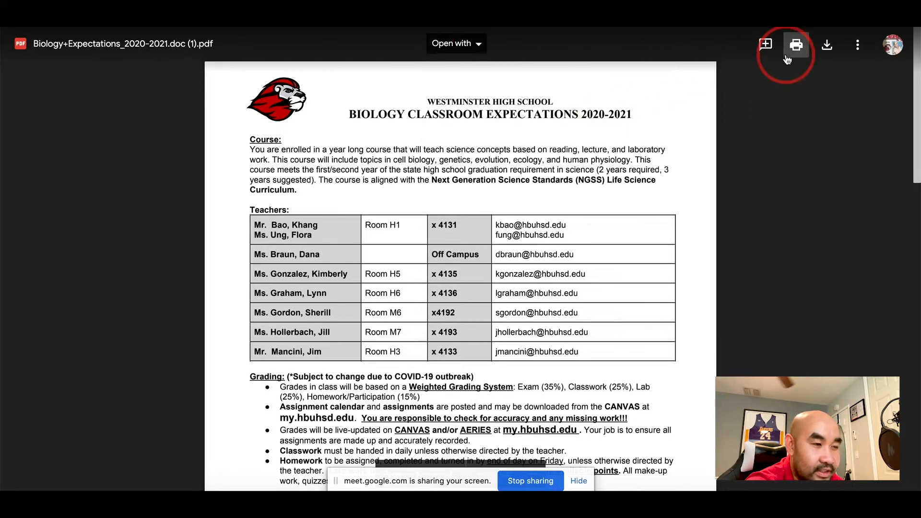
Check which folder holds the expectations PDF and browse My Drive as a destination for moving it
left_click(858, 48)
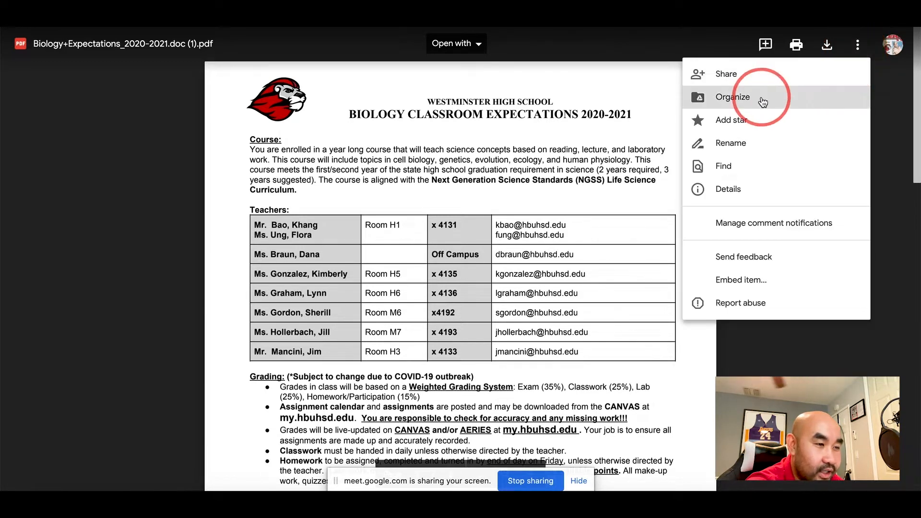
left_click(741, 100)
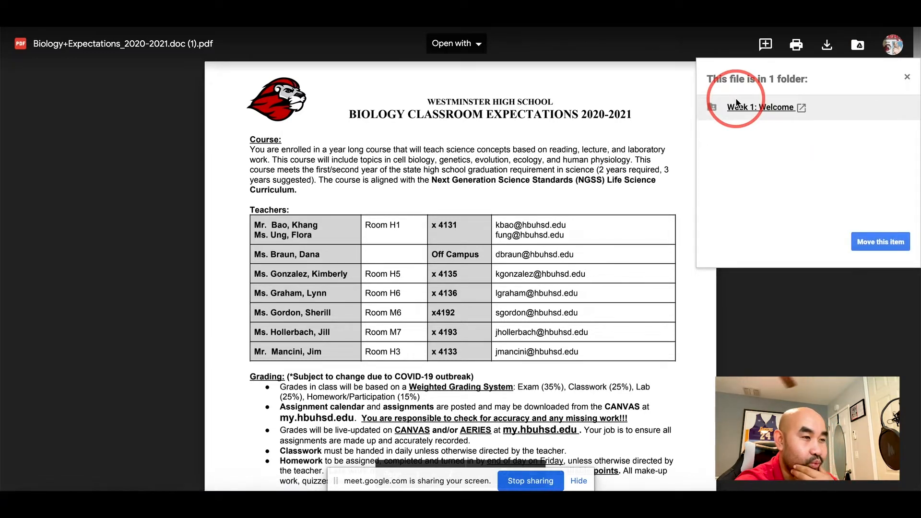
left_click(906, 77)
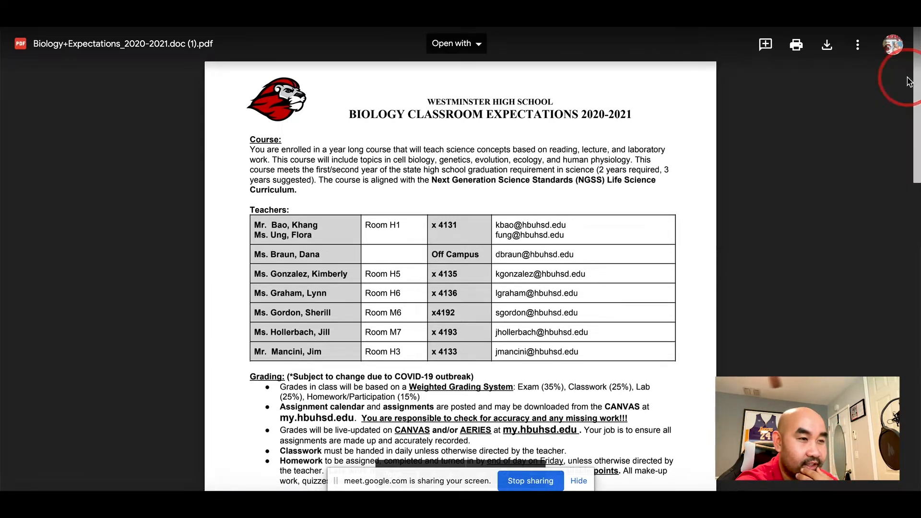
left_click(858, 47)
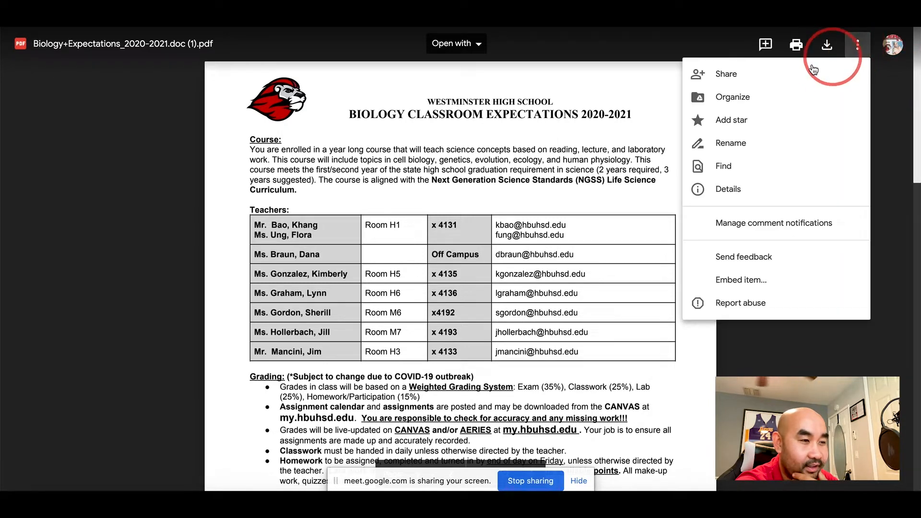
left_click(786, 94)
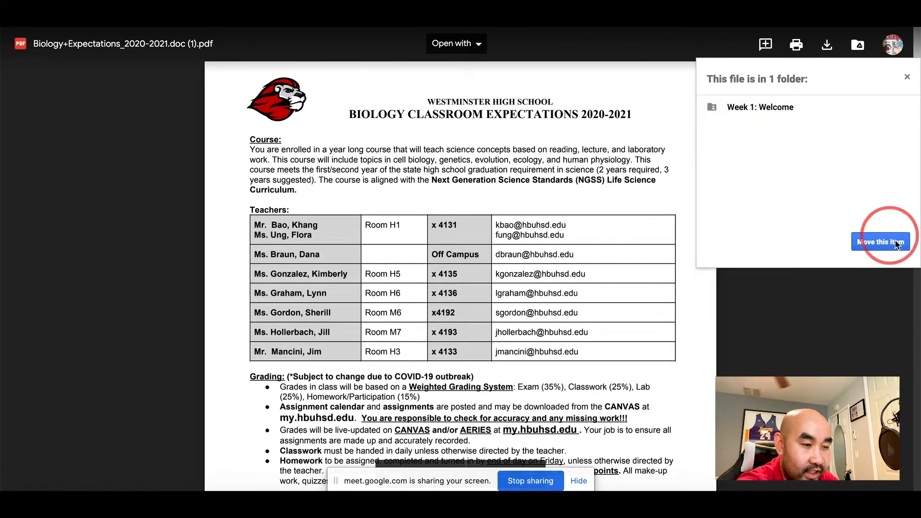
left_click(885, 244)
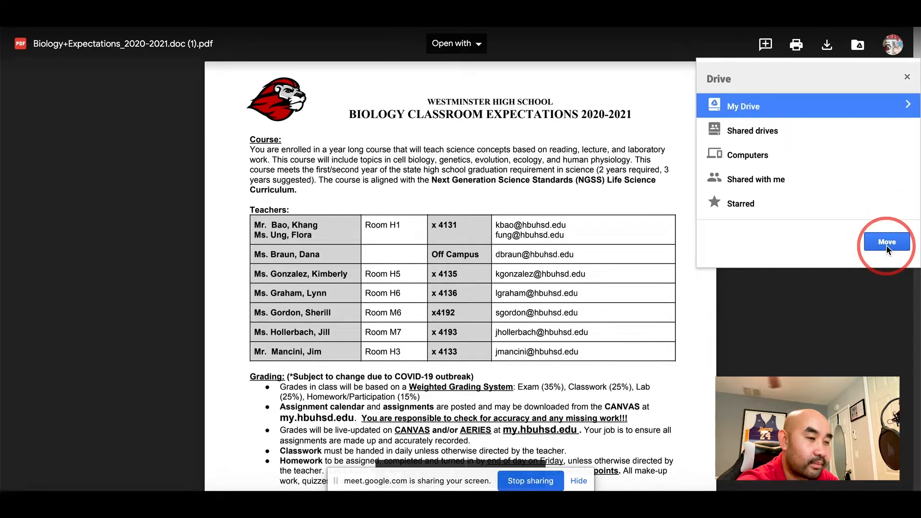
double_click(751, 111)
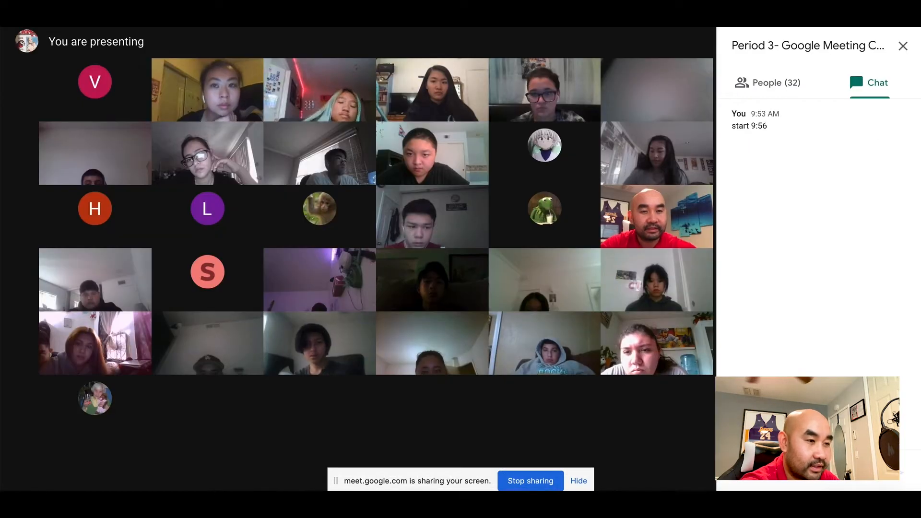
left_click(604, 87)
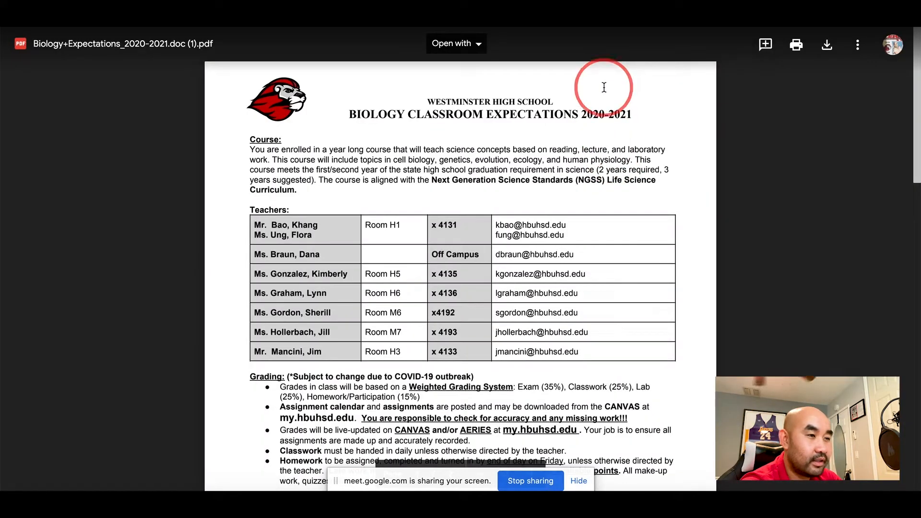
left_click(679, 35)
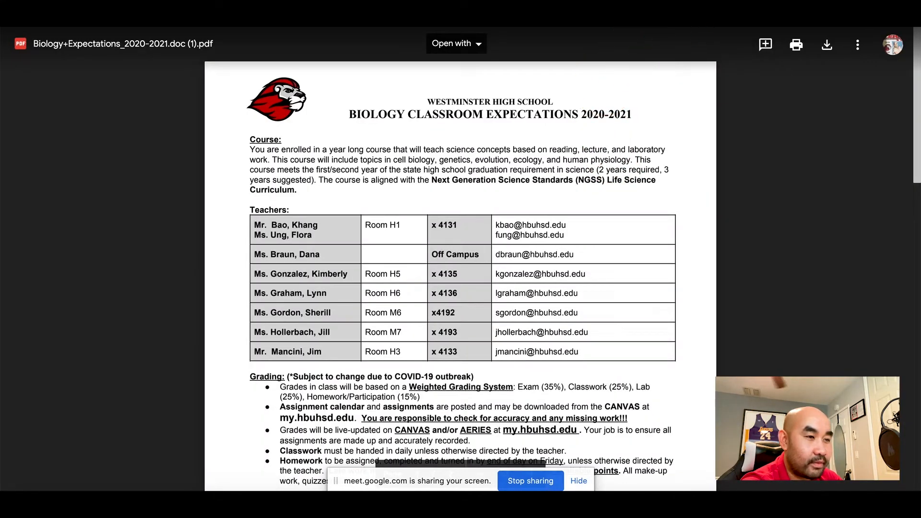
left_click(680, 22)
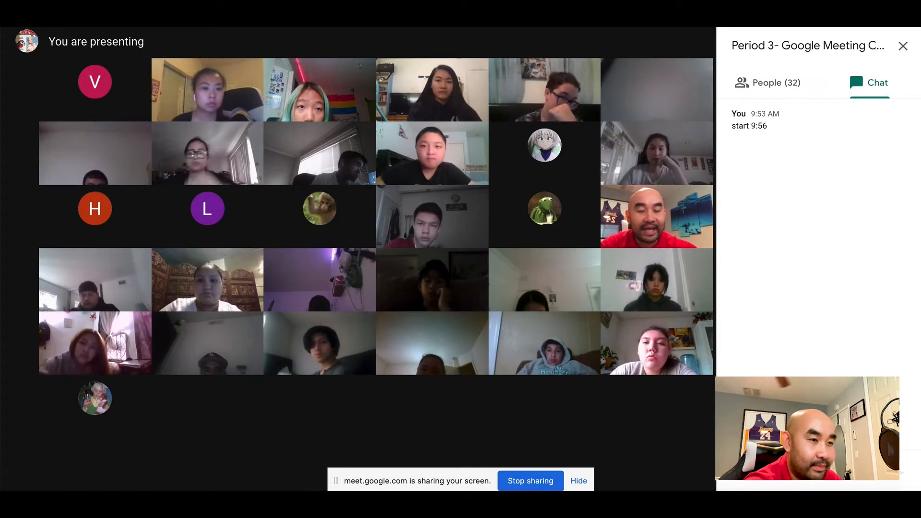
Search Google for "kami extension chrome" in a new browser tab and follow the first Kami Extension result
key("super+t")
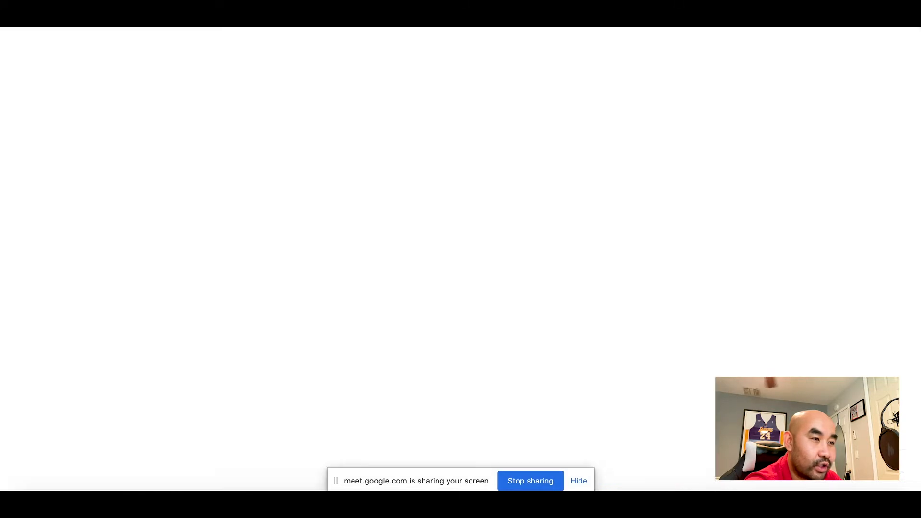
left_click(338, 24)
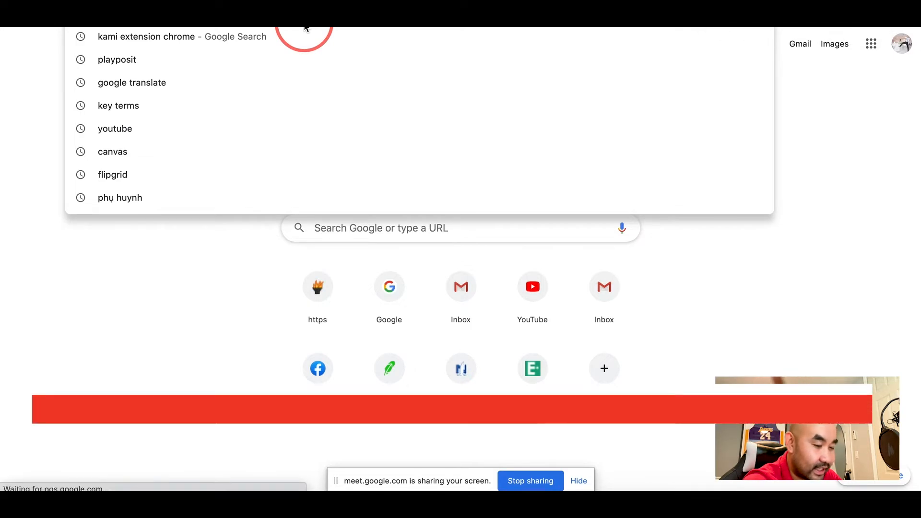
type("kami")
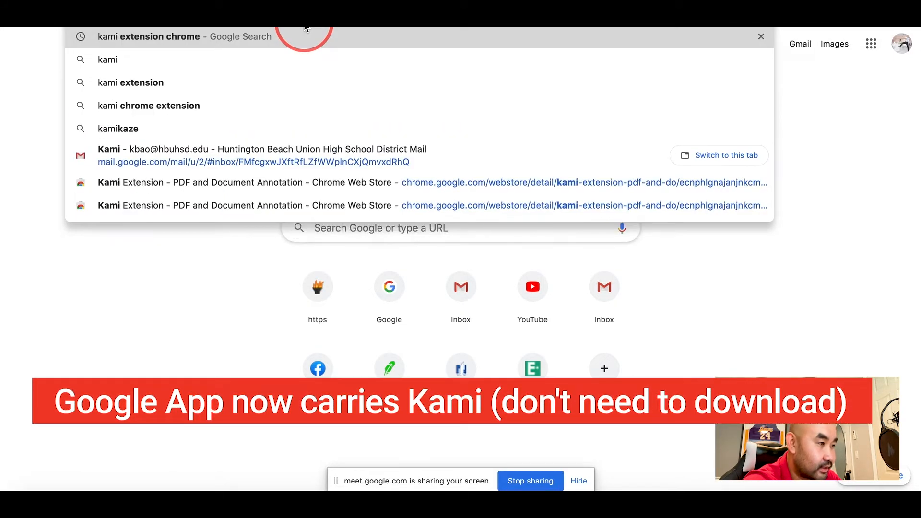
type(" extension")
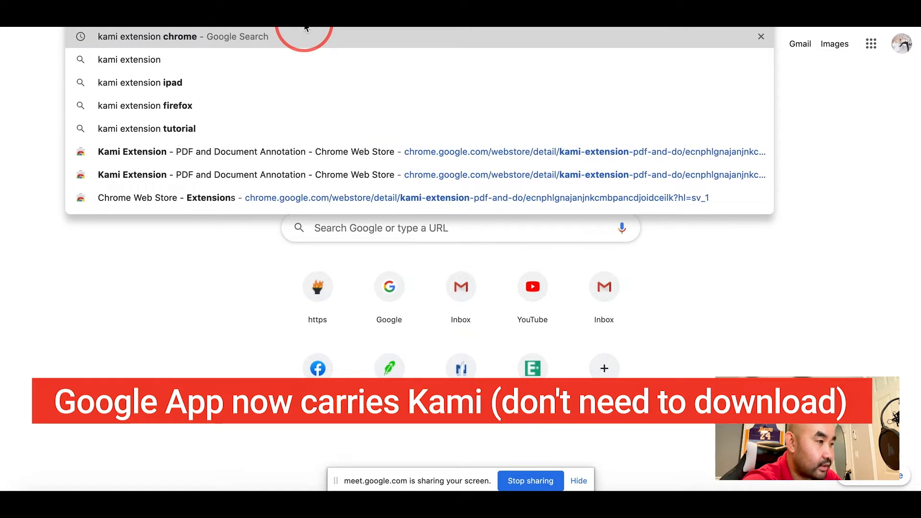
left_click(305, 30)
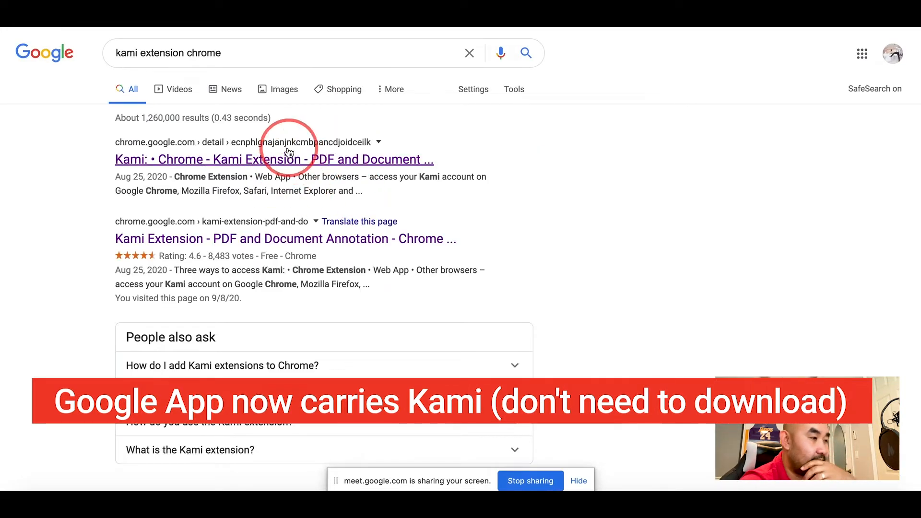
left_click(308, 169)
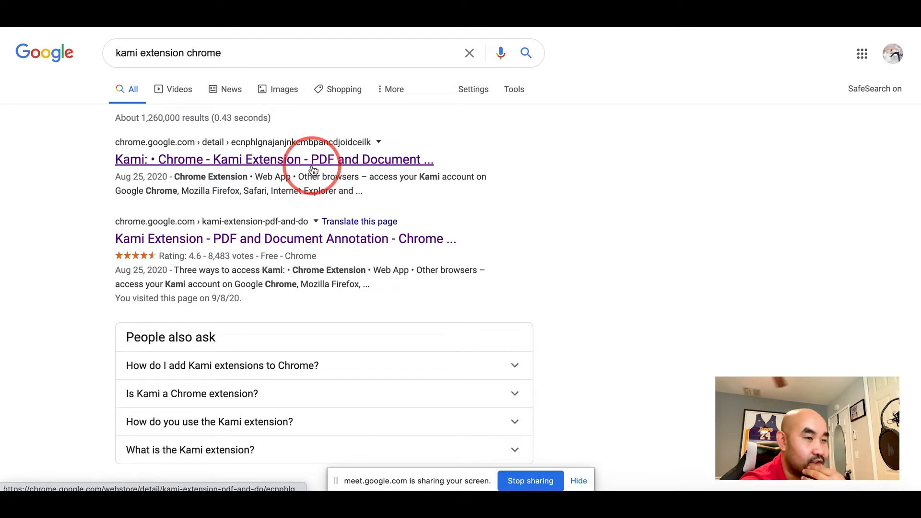
left_click(287, 160)
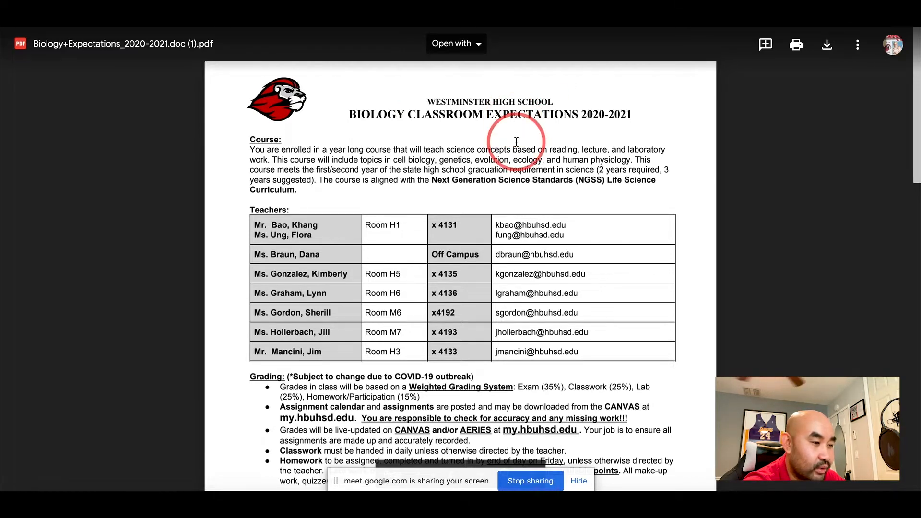
Return to the expectations PDF and open it in Kami
left_click(466, 50)
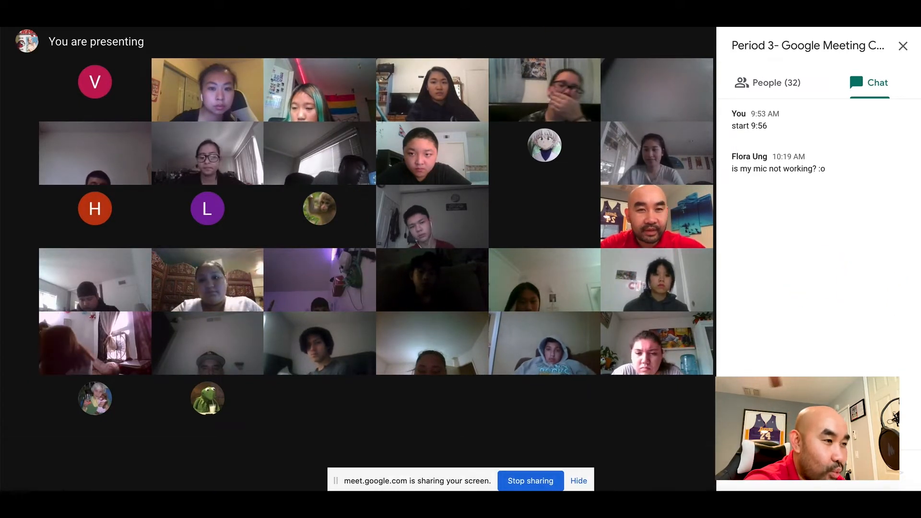
left_click(548, 5)
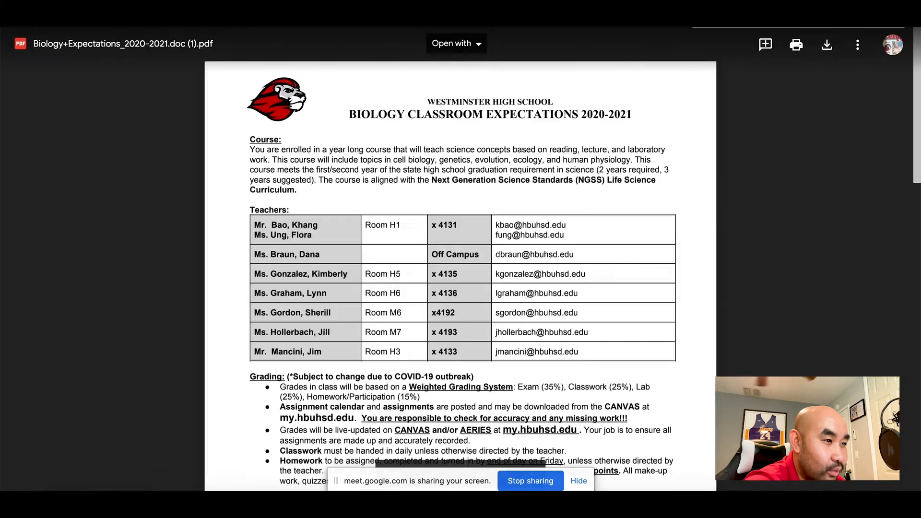
left_click(568, 6)
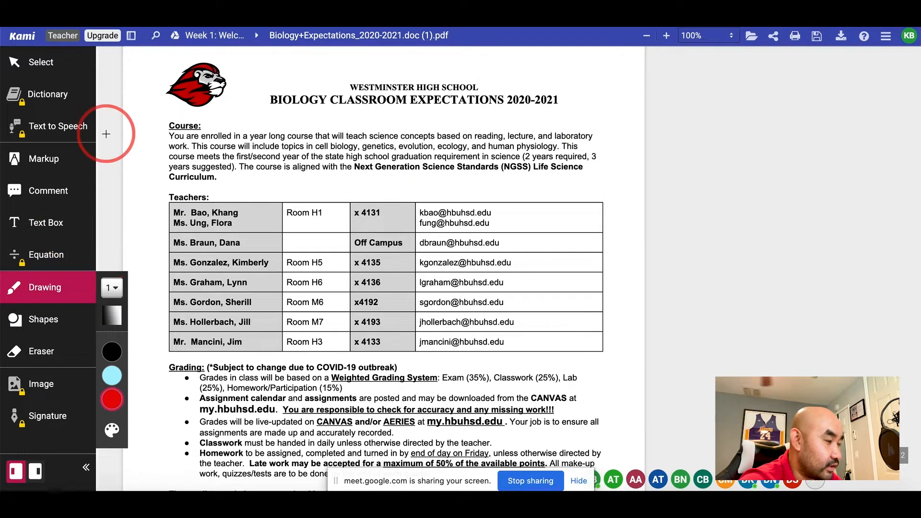
Activate the Markup tool, go through its annotation styles, and choose Underline
scroll(349, 163, "down", 3)
scroll(360, 154, "up", 3)
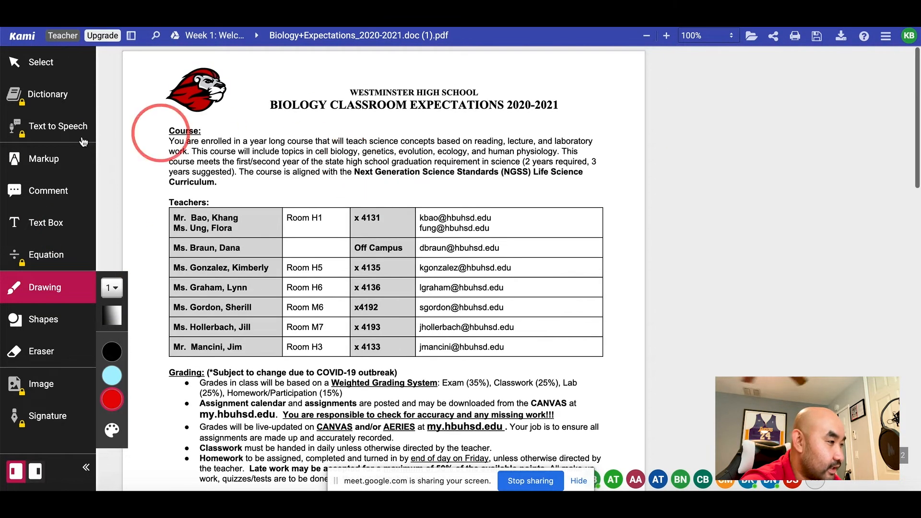
left_click(50, 163)
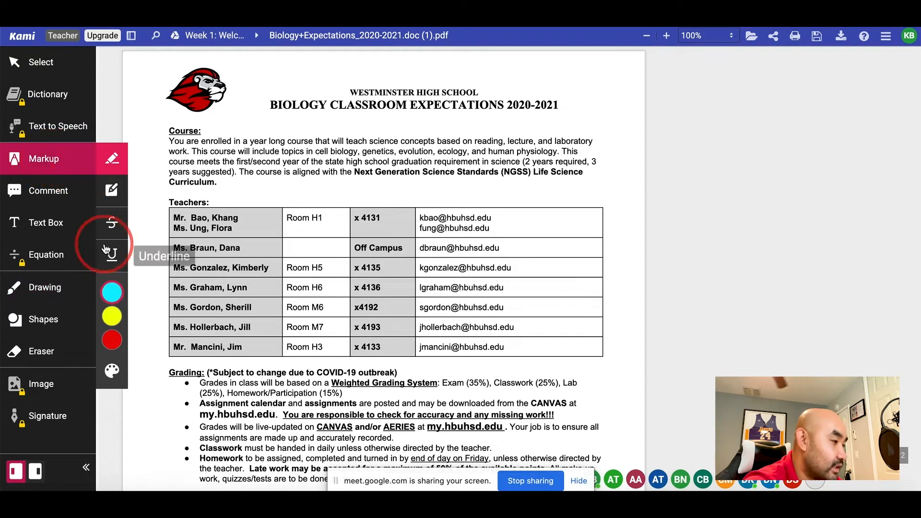
left_click(113, 200)
left_click(113, 222)
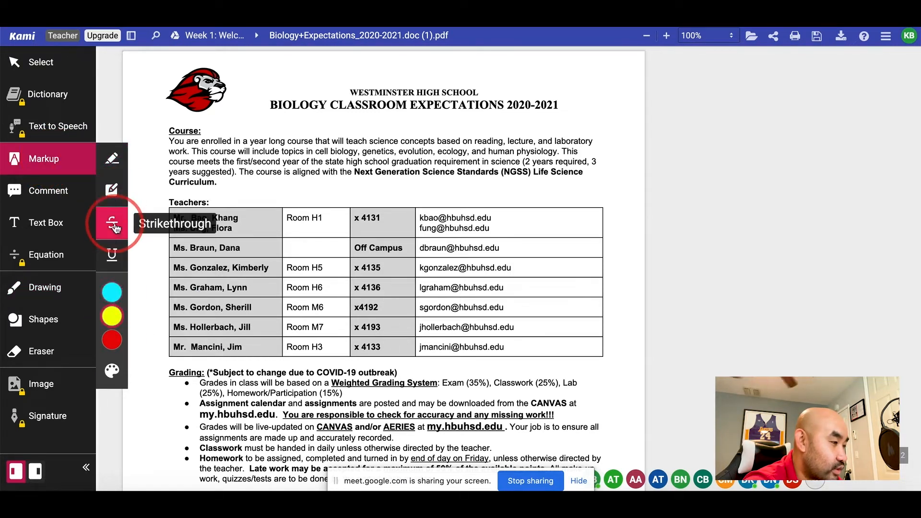
left_click(113, 249)
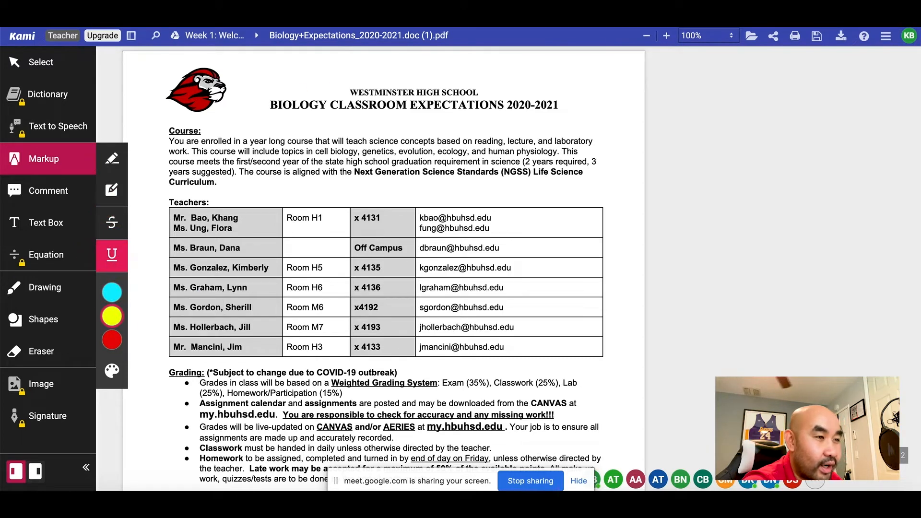
key("ctrl+Tab")
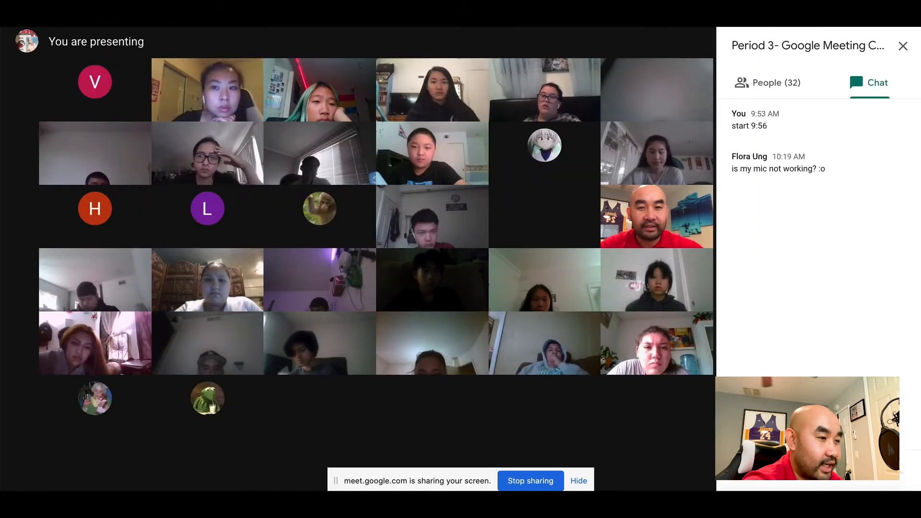
key("ctrl+shift+Tab")
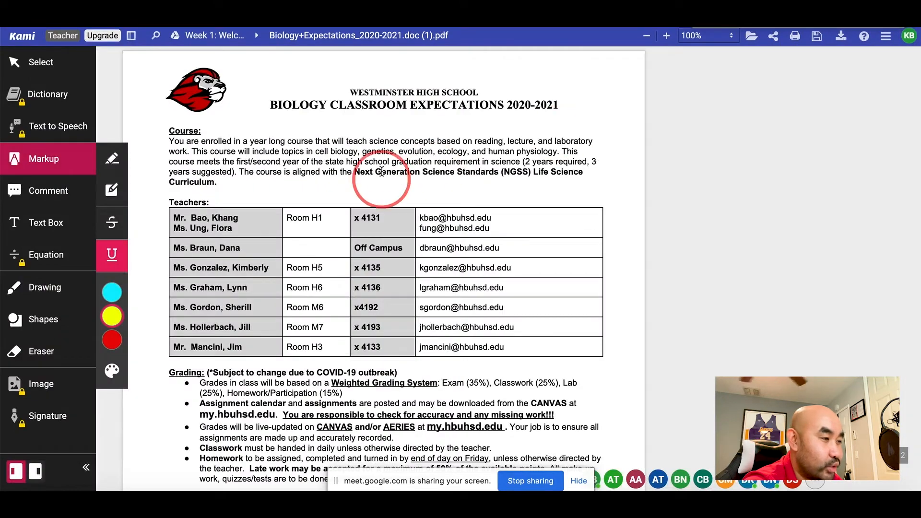
scroll(379, 282, "down", 2)
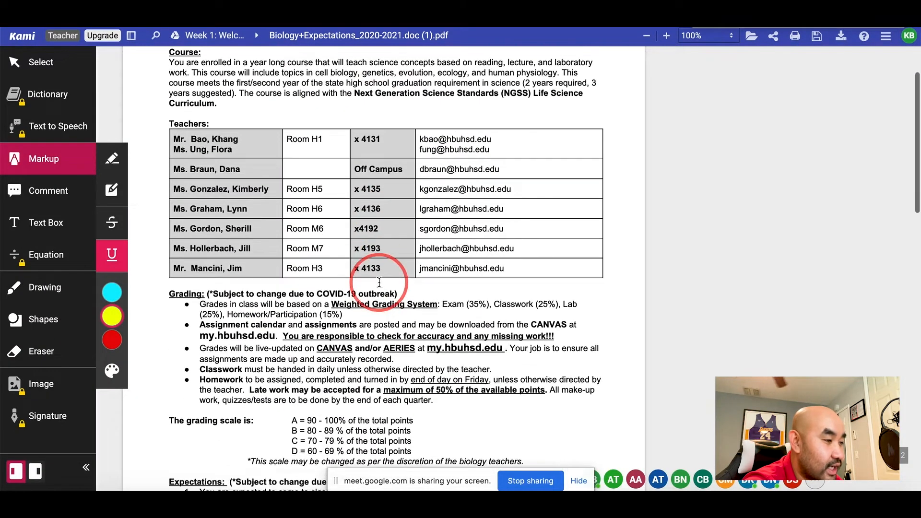
scroll(379, 282, "up", 2)
scroll(378, 282, "down", 5)
scroll(379, 282, "up", 5)
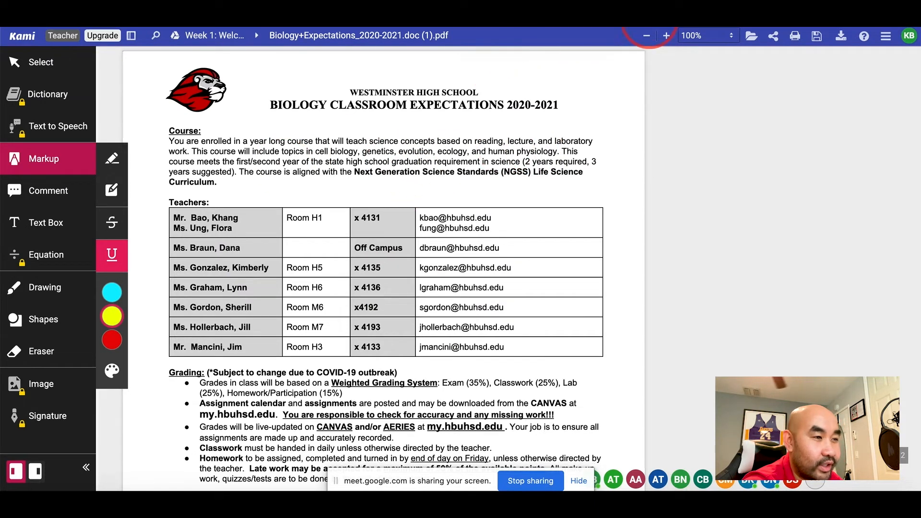
Try to underline part of the first sentence of the Course paragraph in cyan
left_click(112, 291)
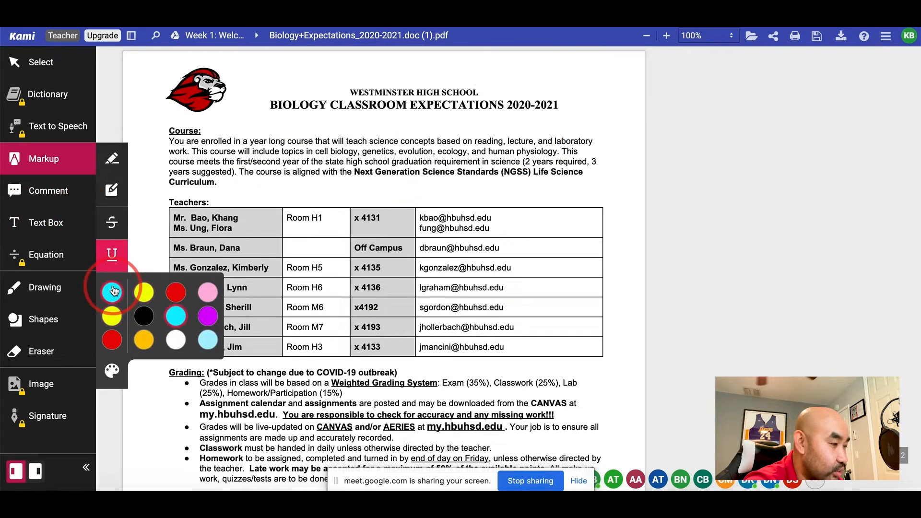
left_click(119, 284)
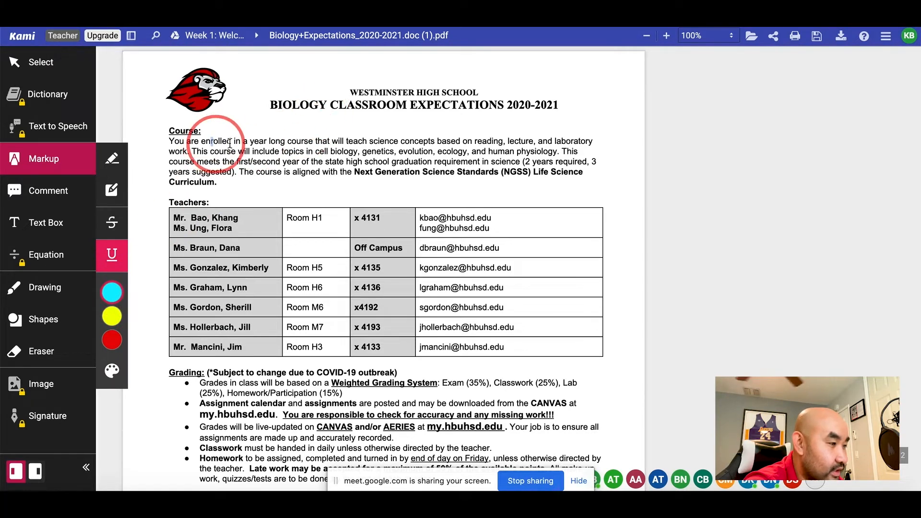
left_click_drag(211, 141, 367, 141)
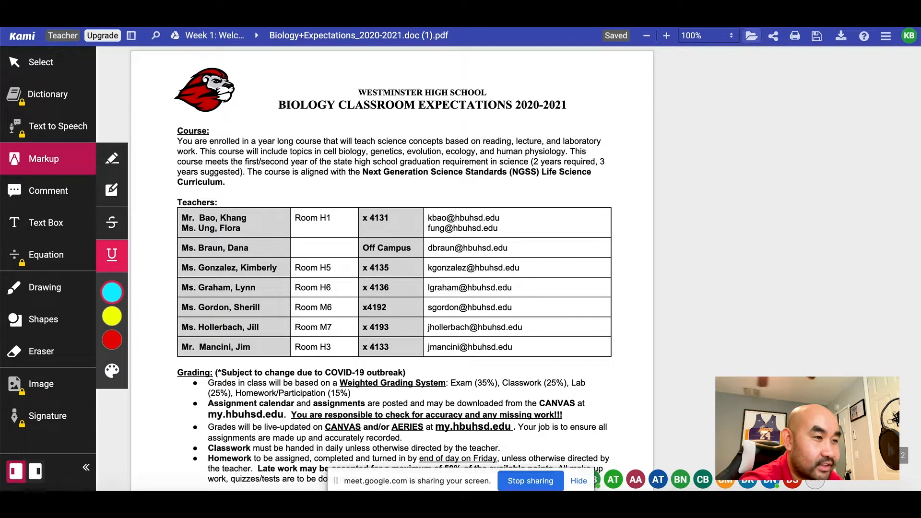
key("ctrl+Tab")
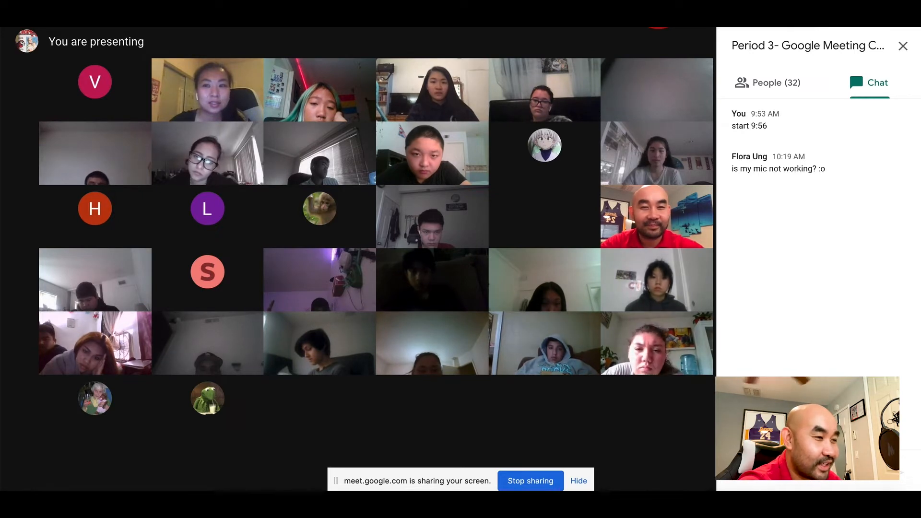
key("ctrl+Tab")
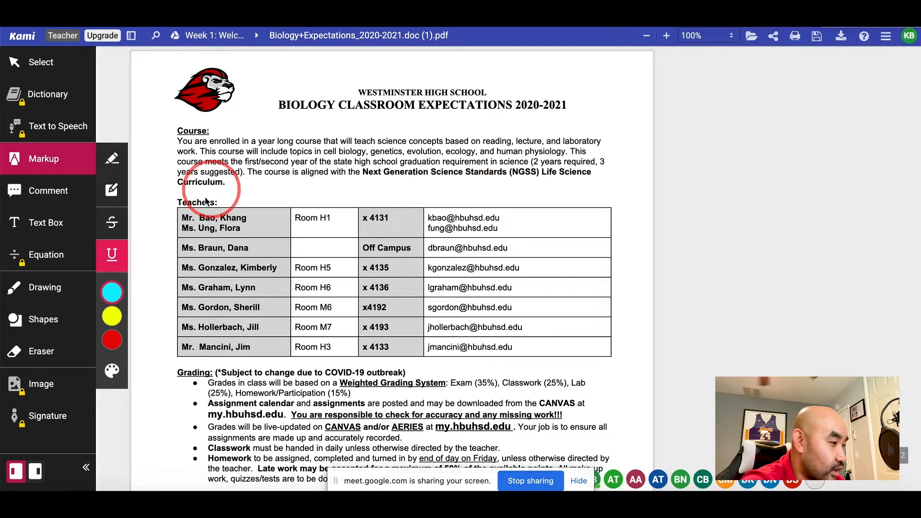
Try to highlight part of the Course paragraph's first sentence in cyan, starting at "course that will teach science", and undo the highlight
left_click(112, 158)
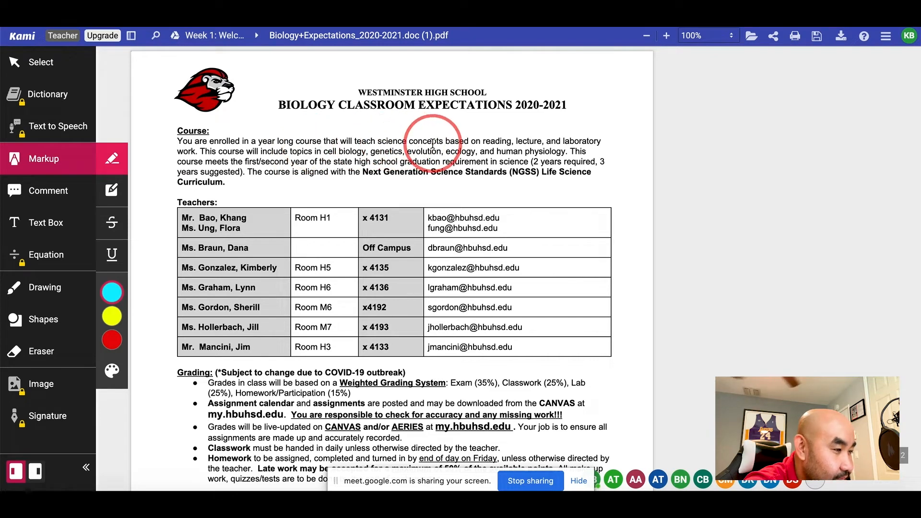
left_click_drag(295, 142, 423, 143)
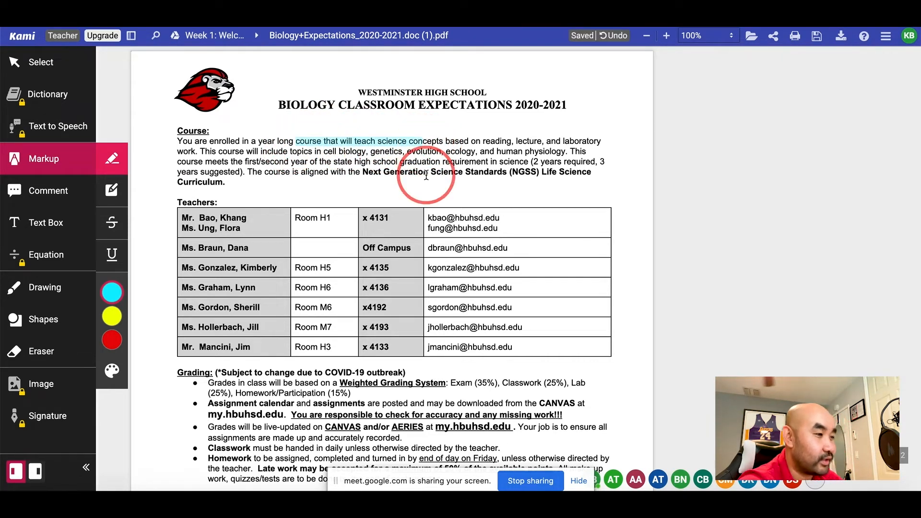
key("ctrl+z")
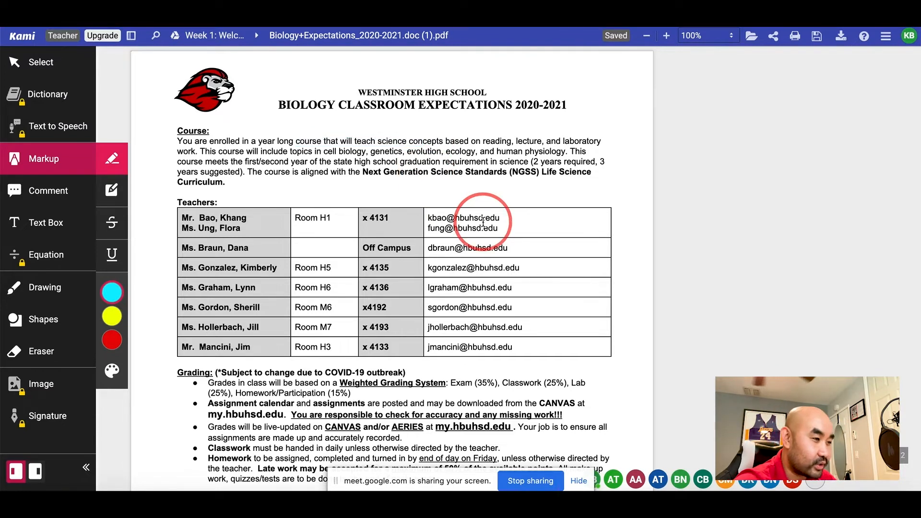
Comment "it's the science standards" on the bold text "Next Generation Science Standards (NGSS) Life Science", and remove the comment
left_click(44, 204)
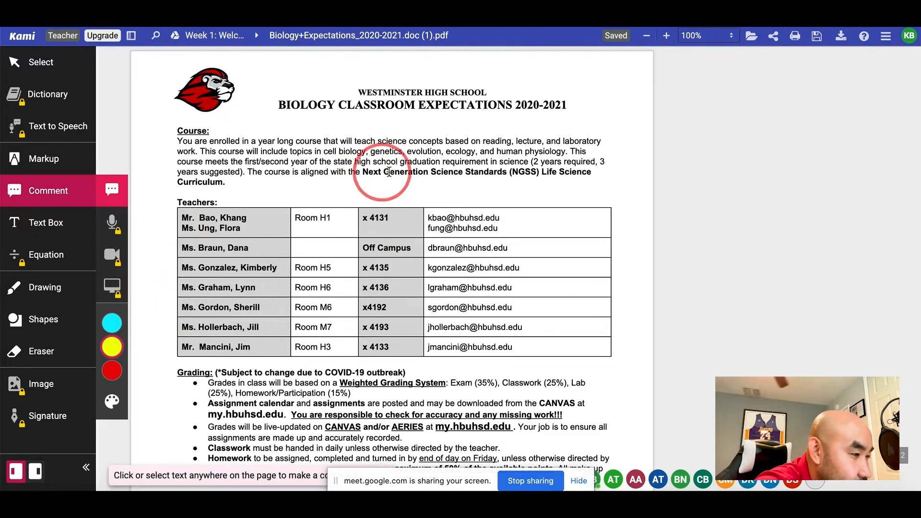
left_click_drag(367, 171, 593, 175)
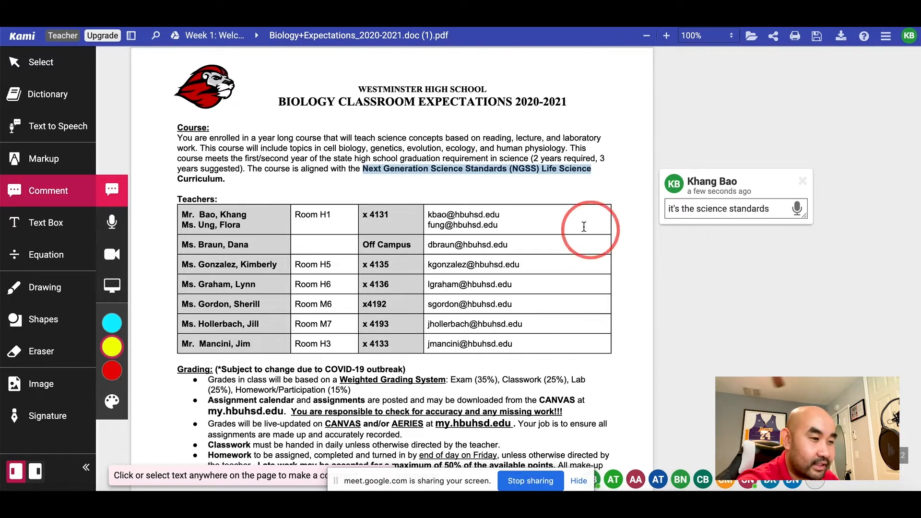
left_click(528, 150)
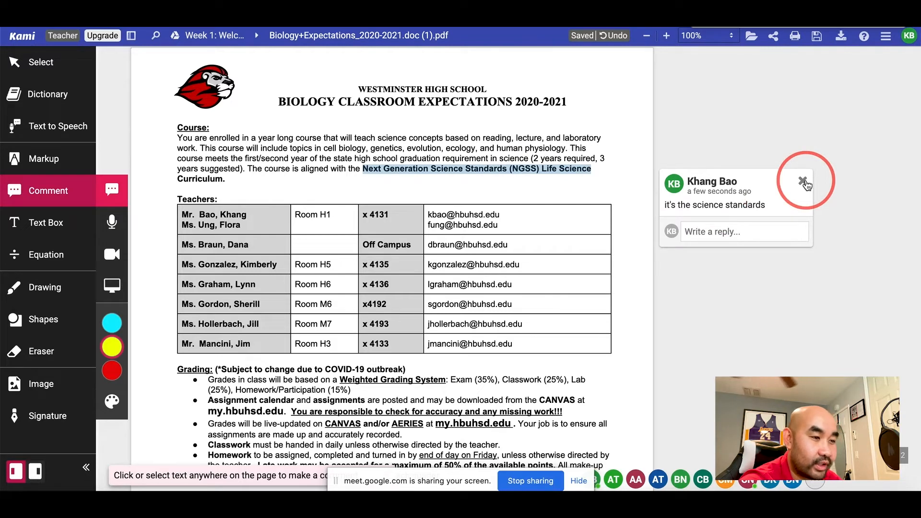
left_click(802, 182)
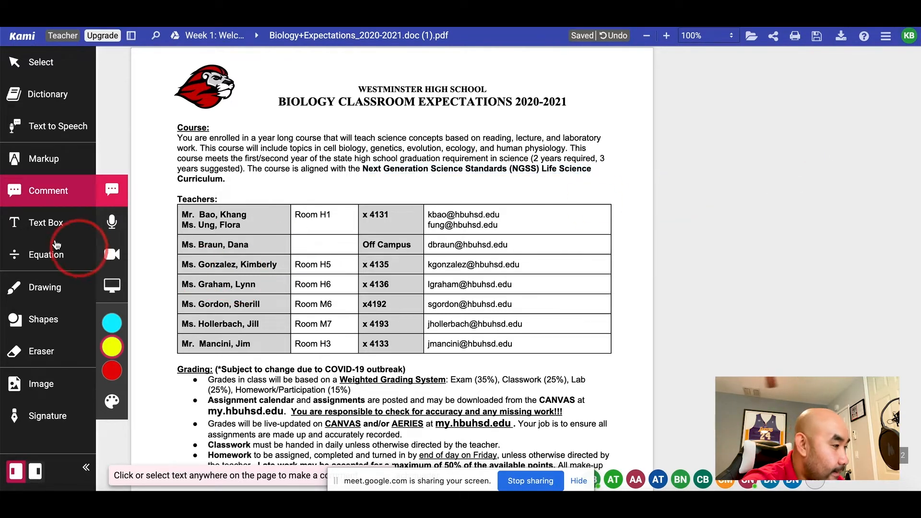
Place a 14 px text box reading "hello students" in the gap below the Course paragraph, and delete it
left_click(48, 223)
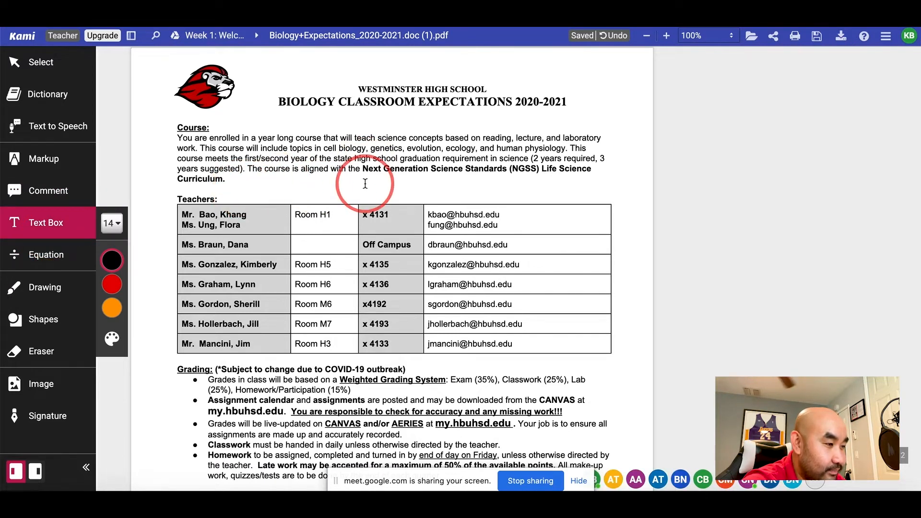
left_click_drag(265, 193, 233, 187)
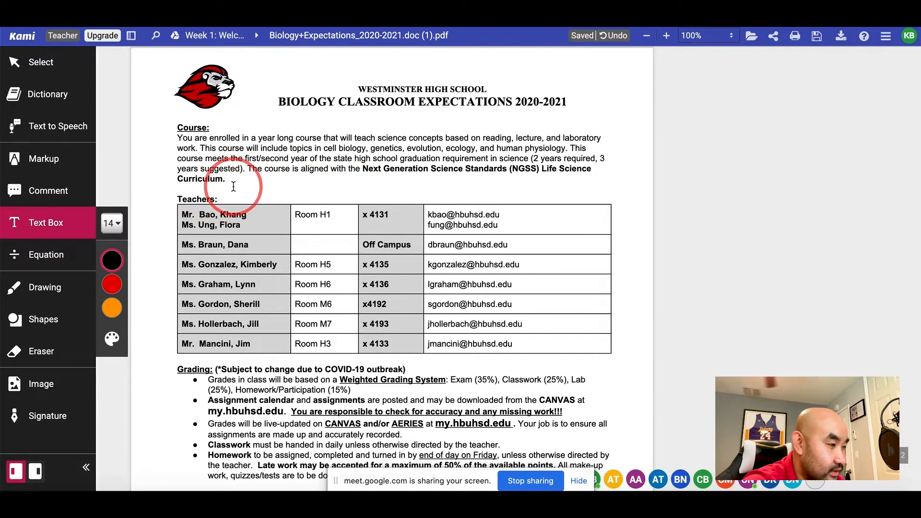
left_click(114, 223)
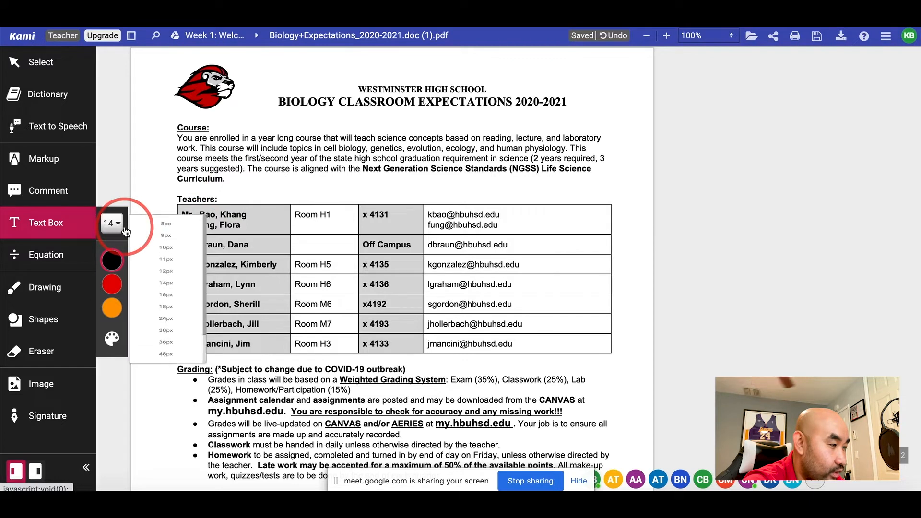
left_click(295, 162)
left_click(250, 181)
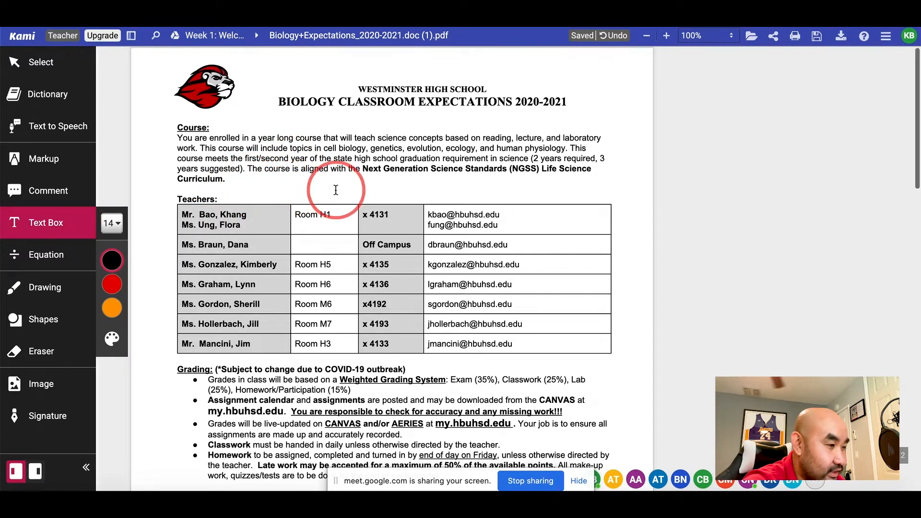
left_click(261, 187)
left_click_drag(270, 192, 531, 189)
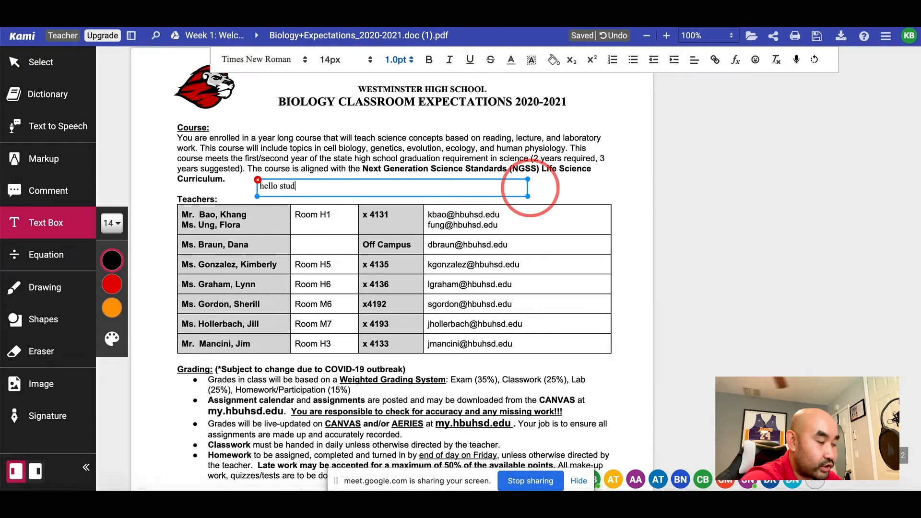
left_click(433, 143)
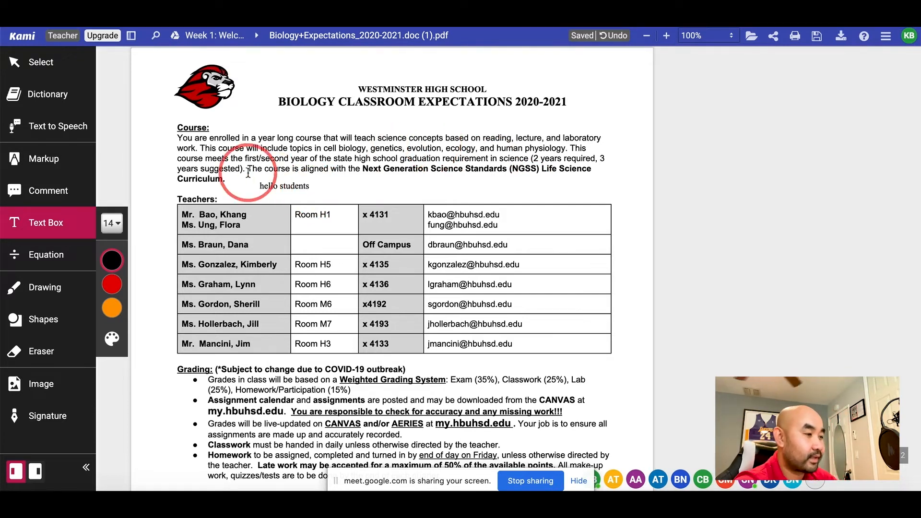
mouse_move(278, 188)
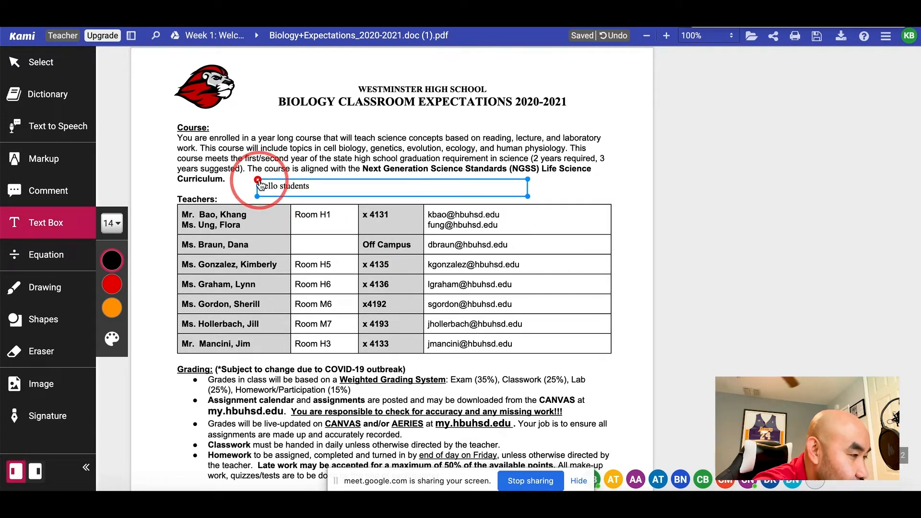
left_click(258, 180)
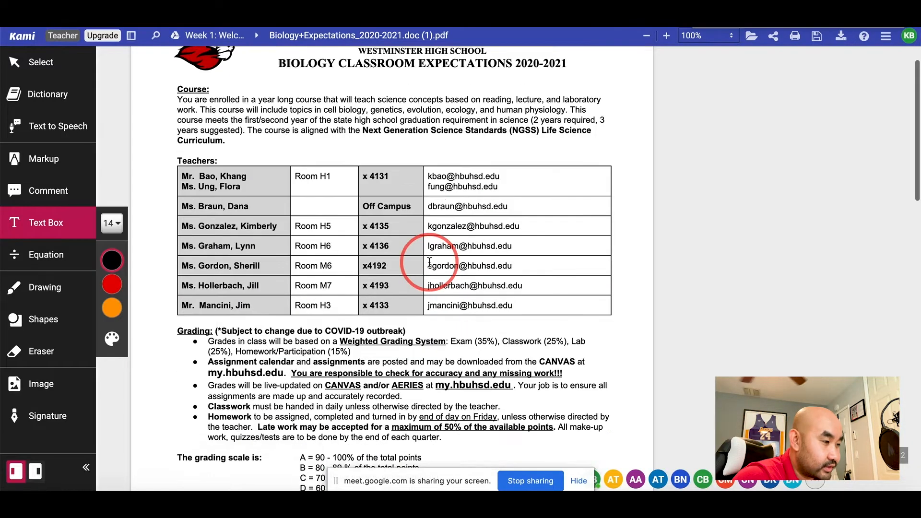
Handwrite "hello" and a scribble in black with the Drawing tool above the Teachers table, and undo the strokes
scroll(422, 259, "down", 3)
scroll(429, 262, "down", 1)
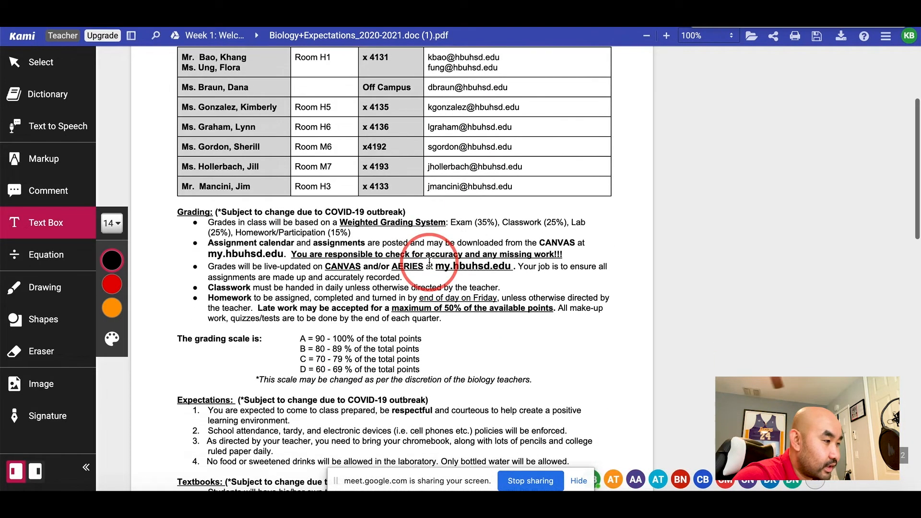
left_click(59, 261)
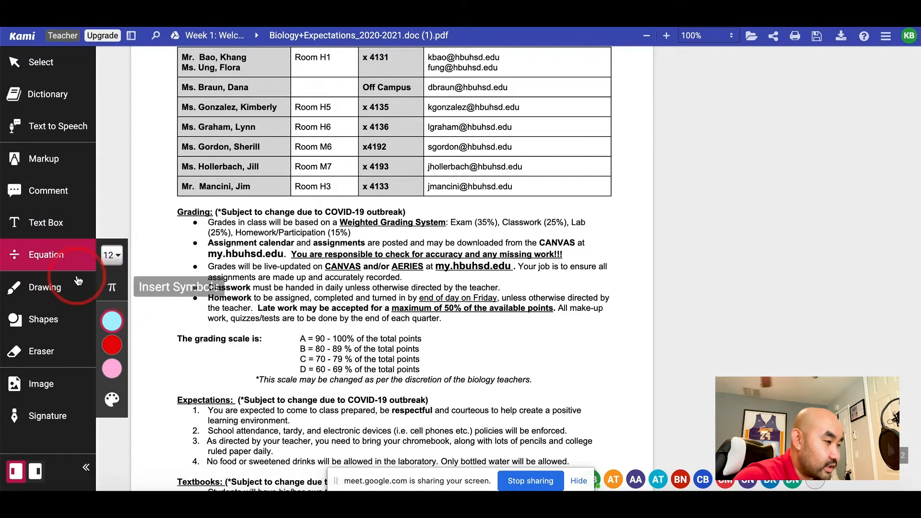
left_click(54, 293)
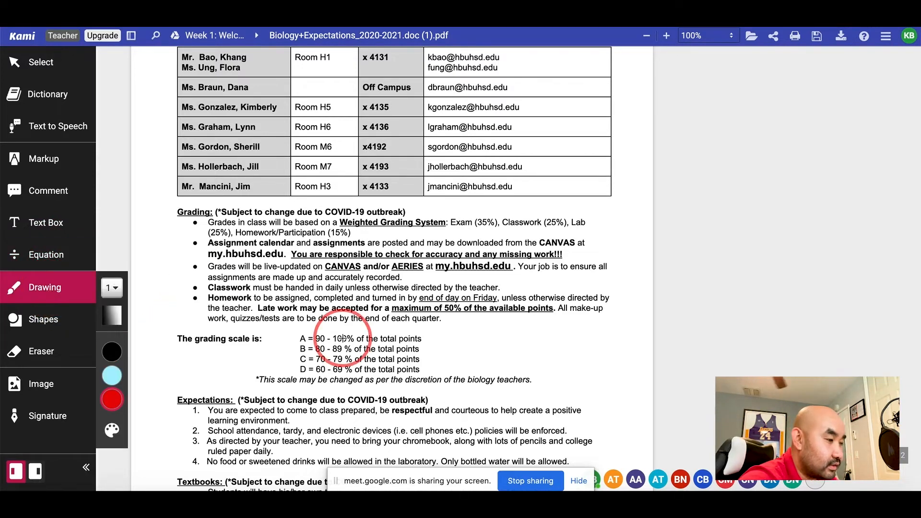
scroll(342, 338, "up", 3)
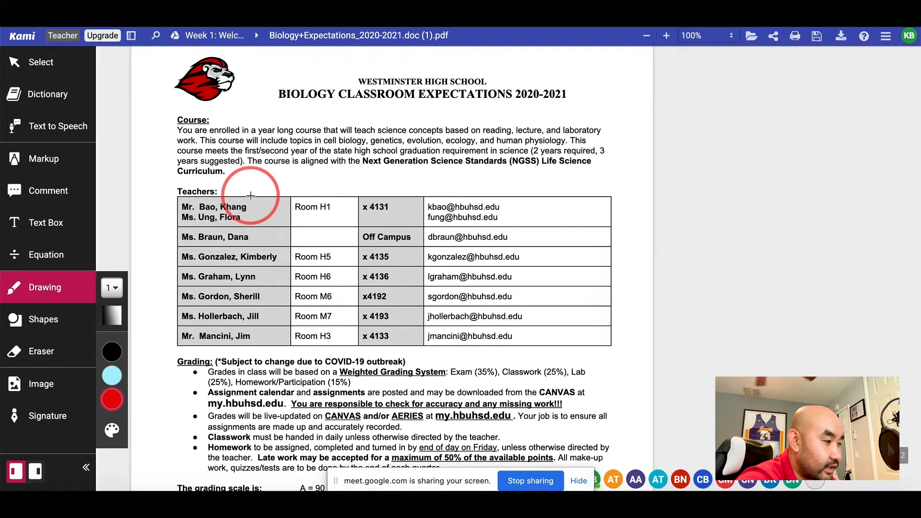
left_click(113, 352)
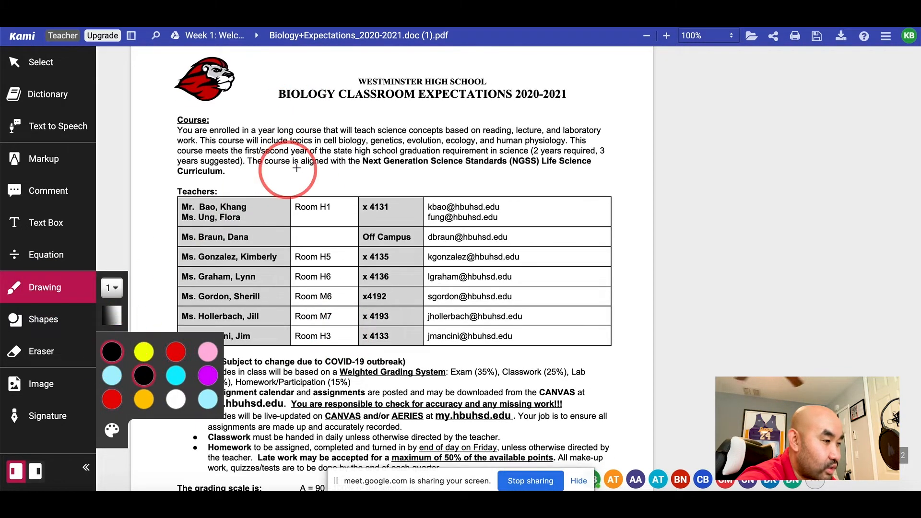
left_click_drag(279, 186, 395, 188)
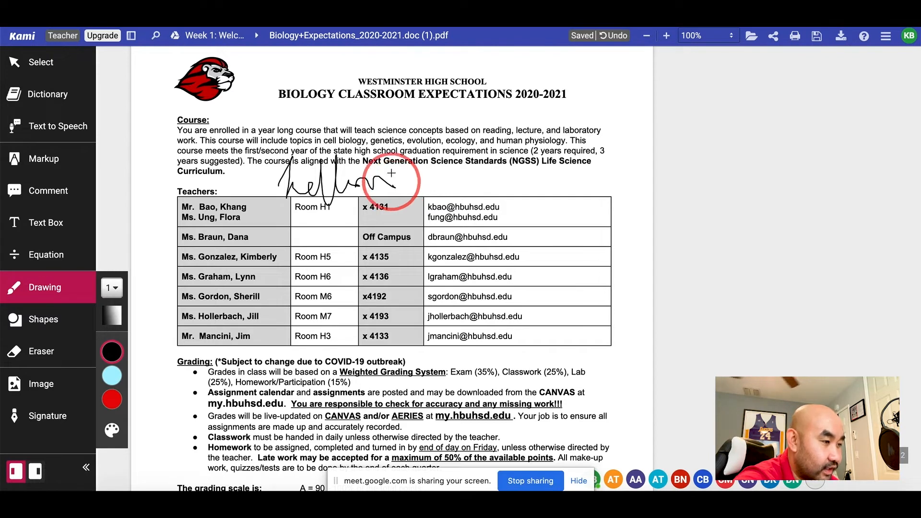
mouse_move(422, 165)
left_mouse_down()
mouse_move(452, 187)
mouse_move(509, 168)
mouse_move(459, 176)
left_mouse_up()
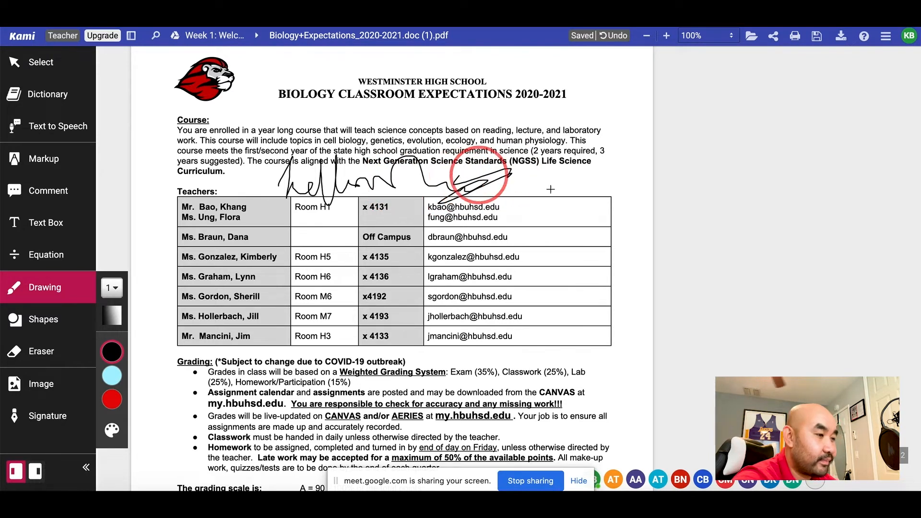
key("ctrl+z")
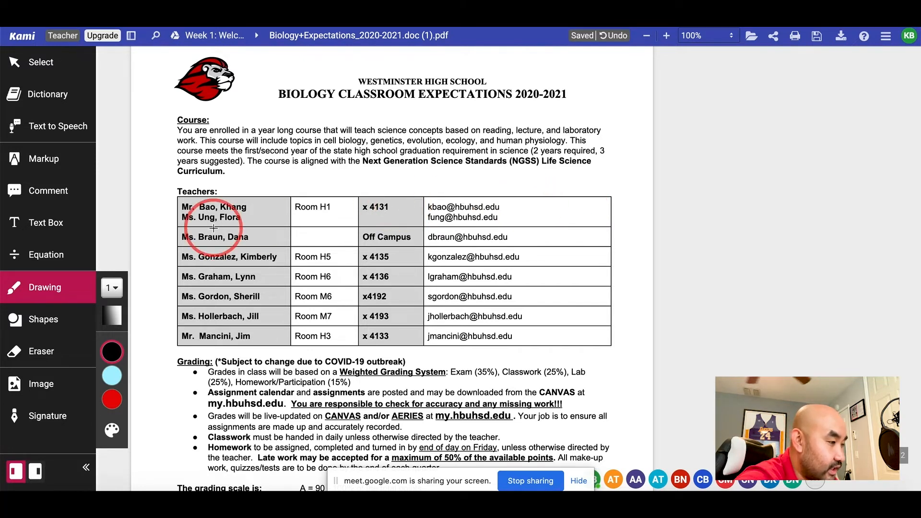
Try to move a new freehand black stroke above the Teachers table with the hand tool, and undo the stroke
mouse_move(250, 189)
left_mouse_down()
mouse_move(272, 166)
mouse_move(331, 186)
left_mouse_up()
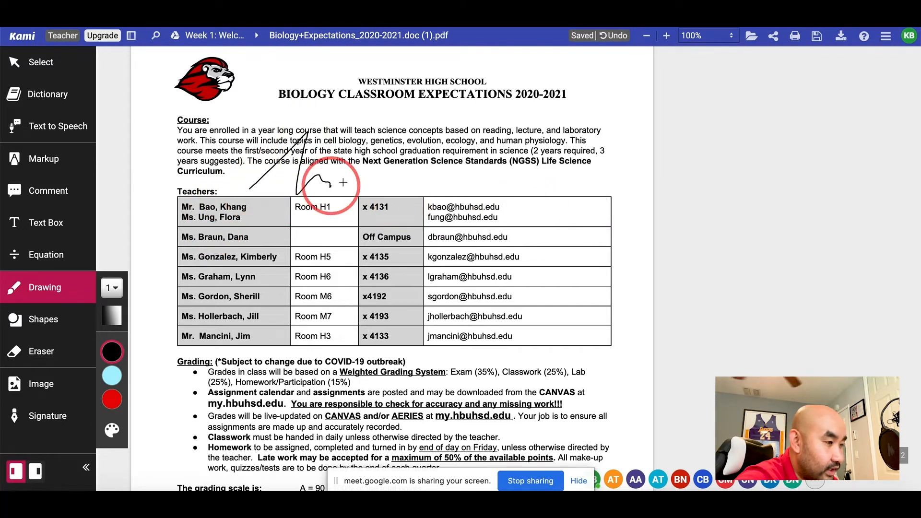
left_click(46, 74)
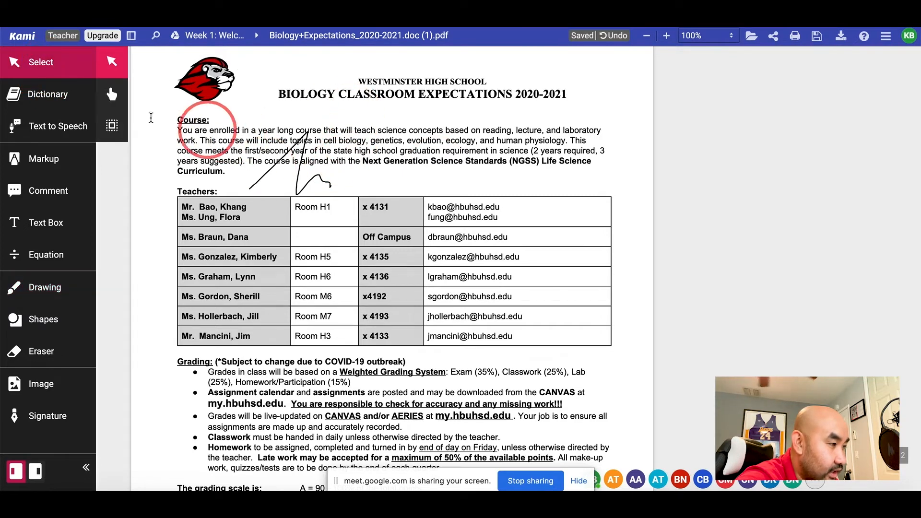
left_click(112, 94)
left_click(344, 179)
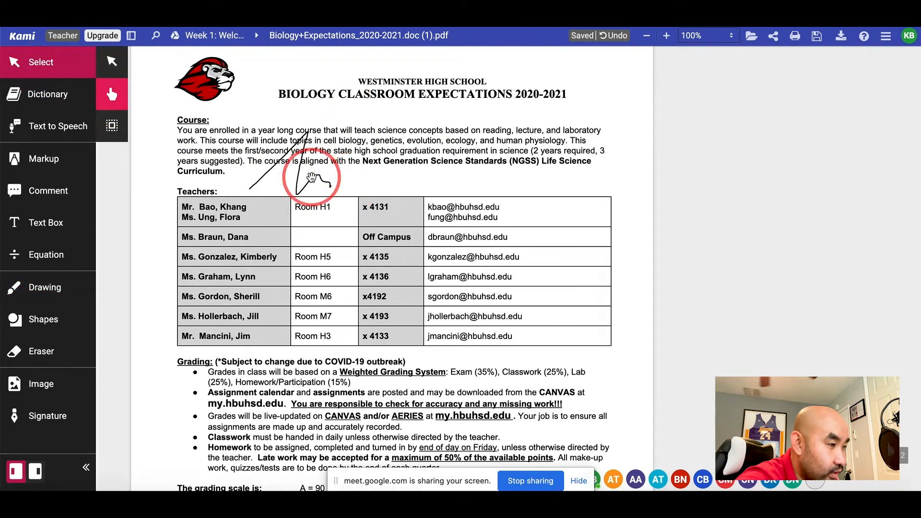
left_click_drag(310, 176, 361, 207)
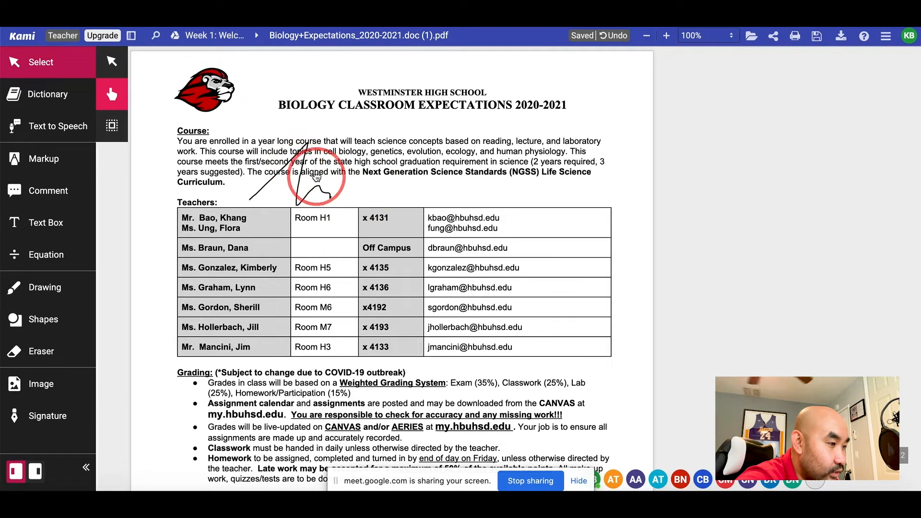
left_click(112, 61)
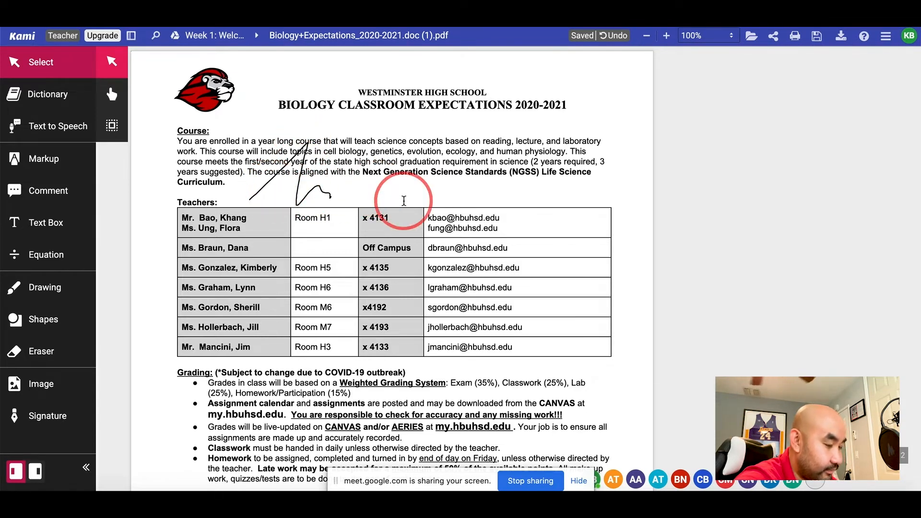
key("super+z")
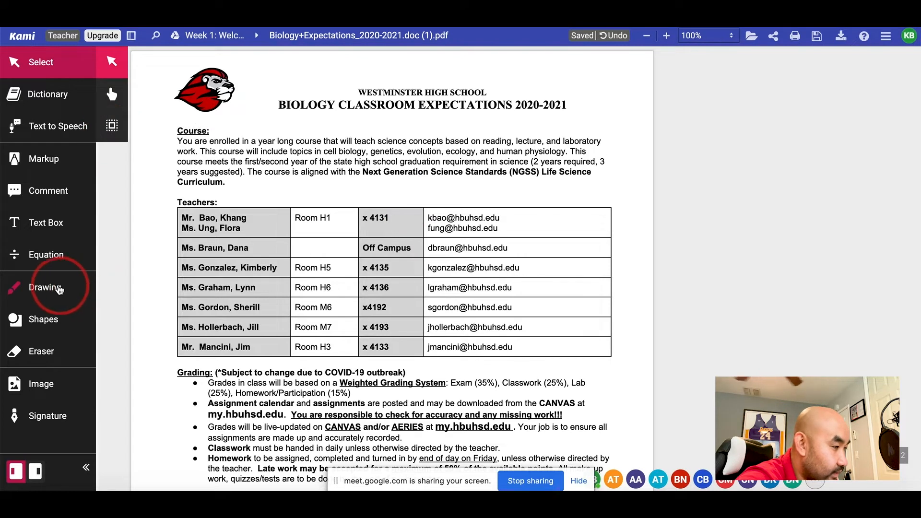
Draw a black freehand stroke above the Teachers table, shift it slightly left and down, and delete it
left_click(19, 287)
left_click_drag(340, 185, 437, 198)
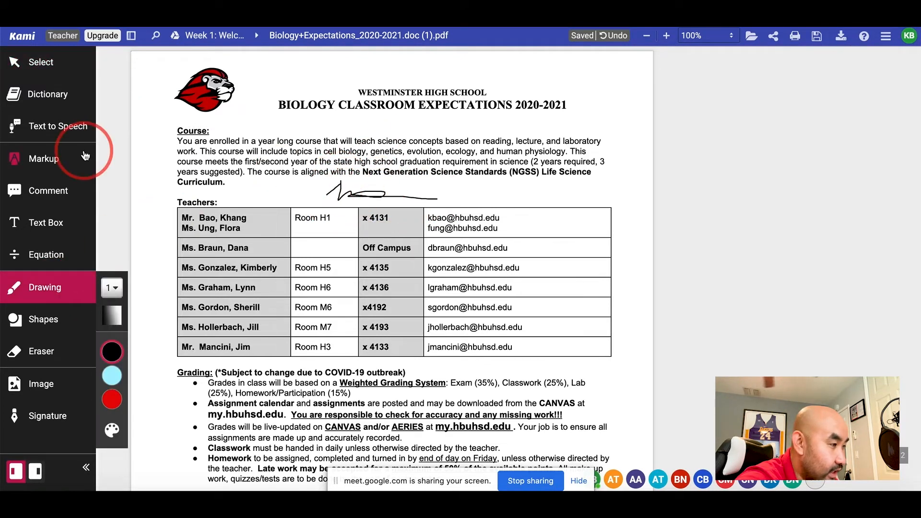
left_click(39, 62)
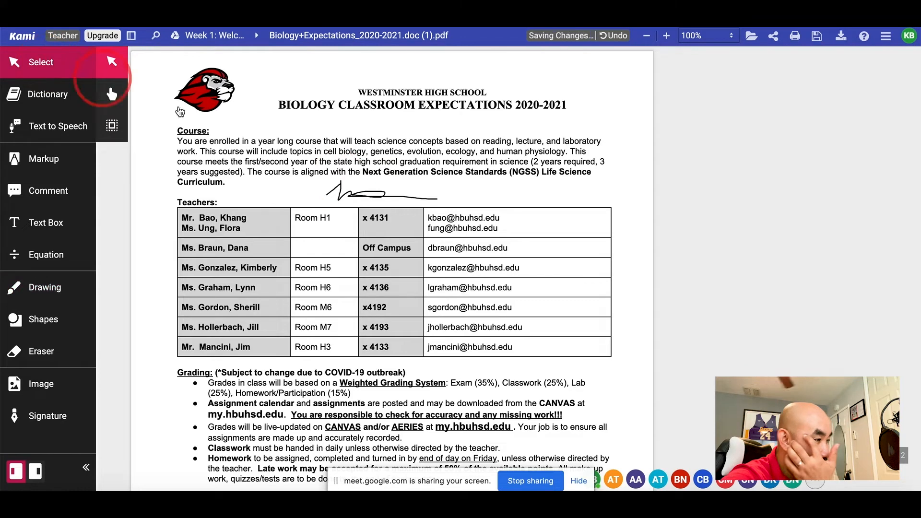
left_click(350, 193)
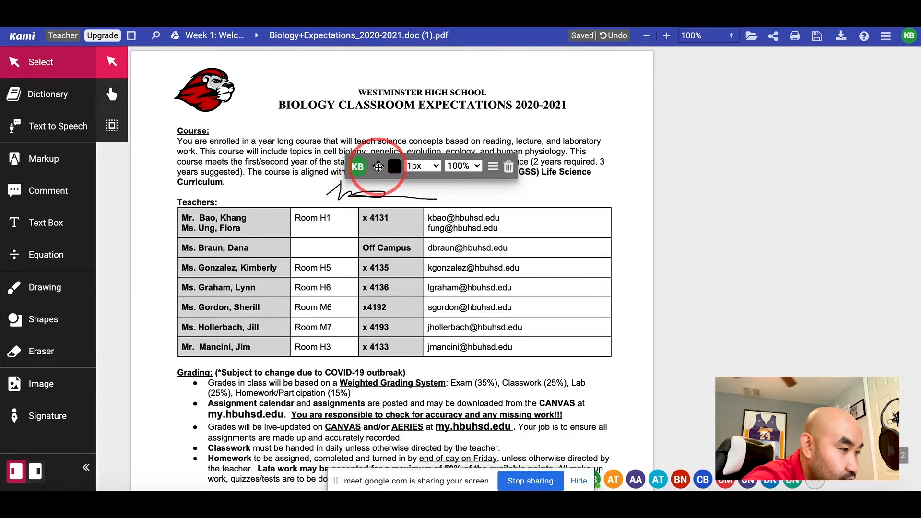
mouse_move(379, 167)
left_mouse_down()
mouse_move(403, 135)
mouse_move(393, 99)
mouse_move(324, 90)
mouse_move(354, 186)
mouse_move(361, 148)
mouse_move(362, 170)
left_mouse_up()
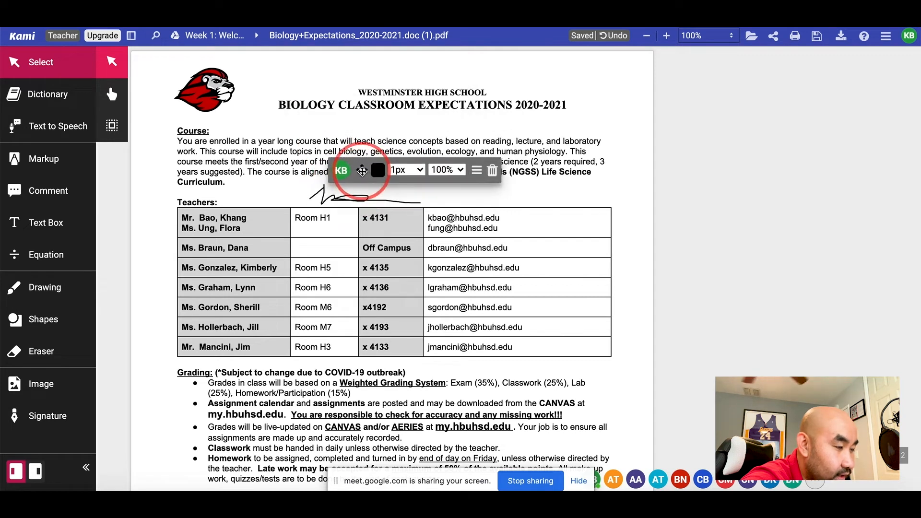
left_click(492, 171)
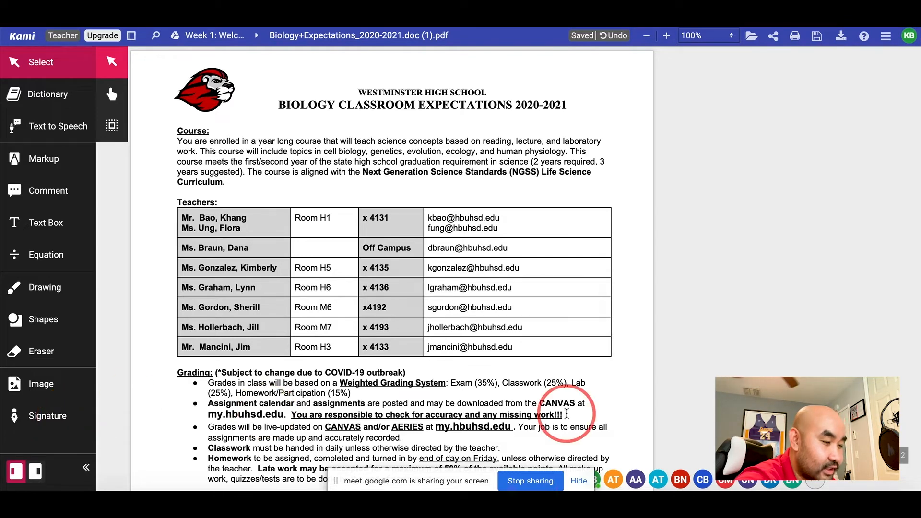
Hide the Google Meet screen-sharing notice that covers the document
left_click(580, 480)
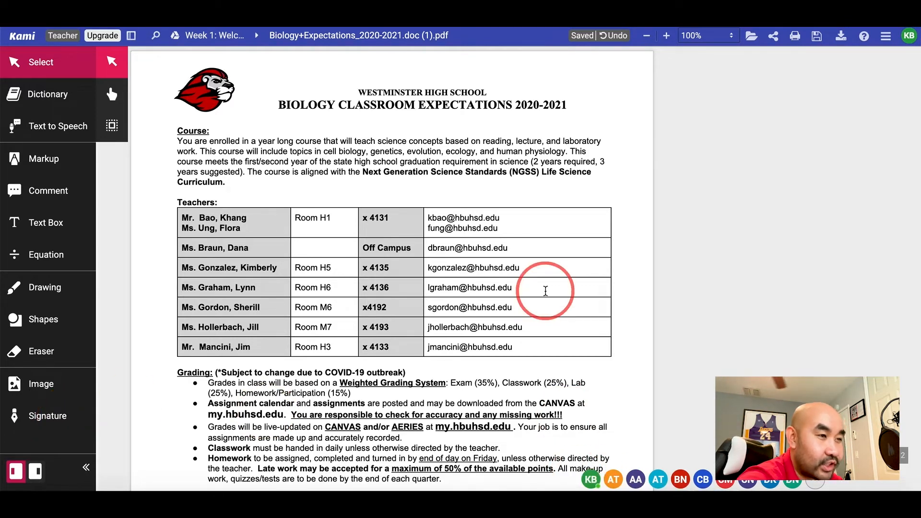
Highlight the Course section's text "course meets the first/second year of the state high school graduation requirement in science" in yellow
left_click(44, 159)
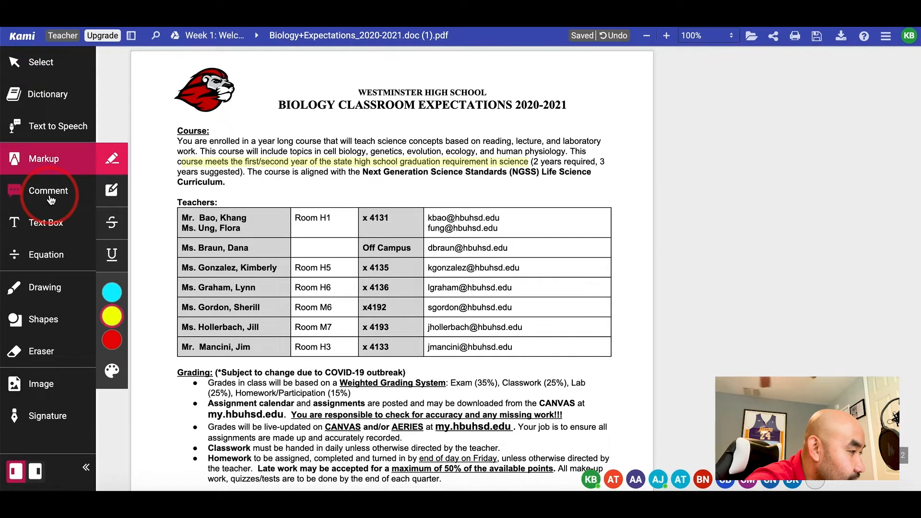
left_click(50, 200)
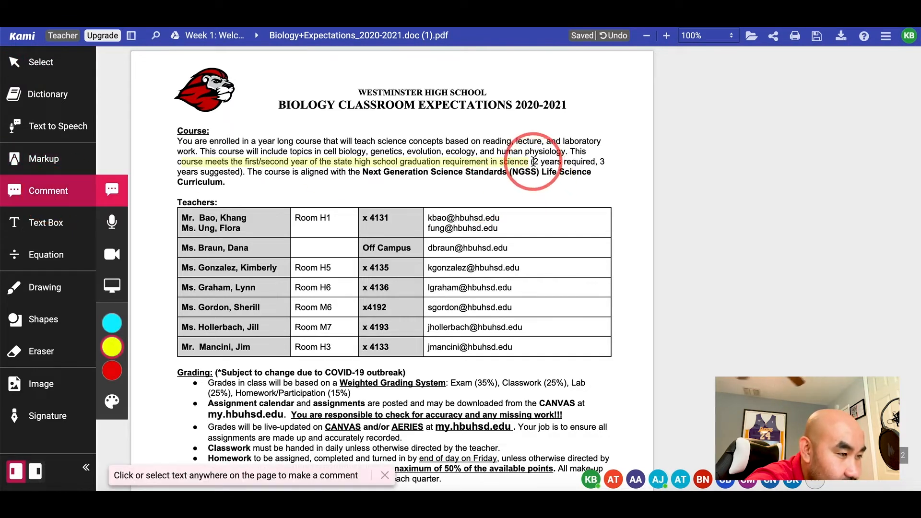
left_click_drag(533, 162, 594, 162)
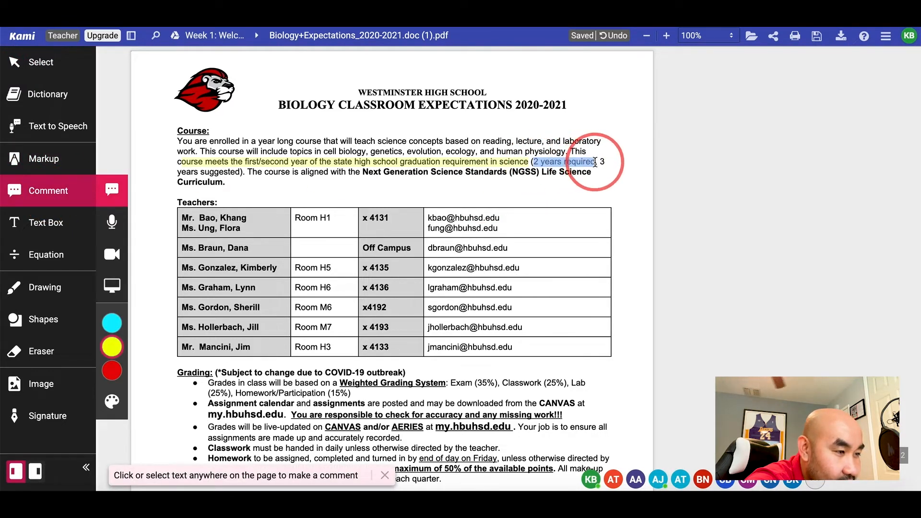
left_click(715, 211)
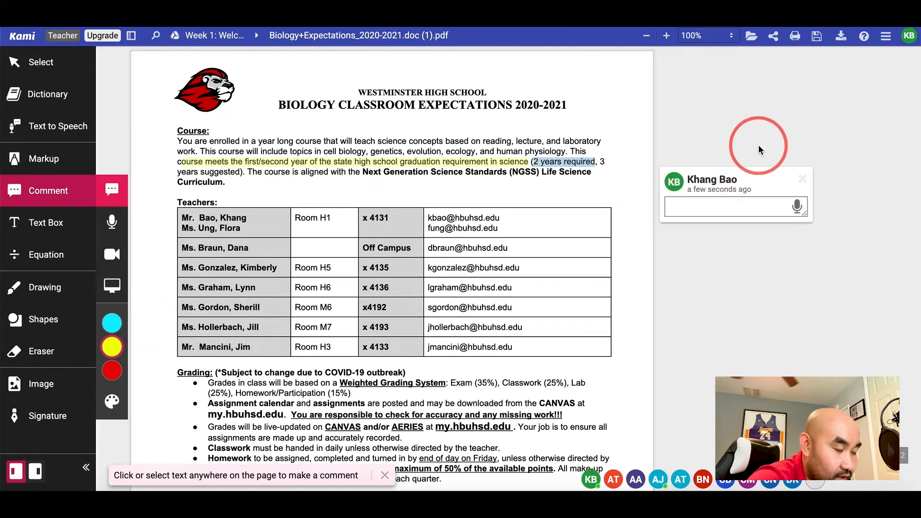
left_click(802, 179)
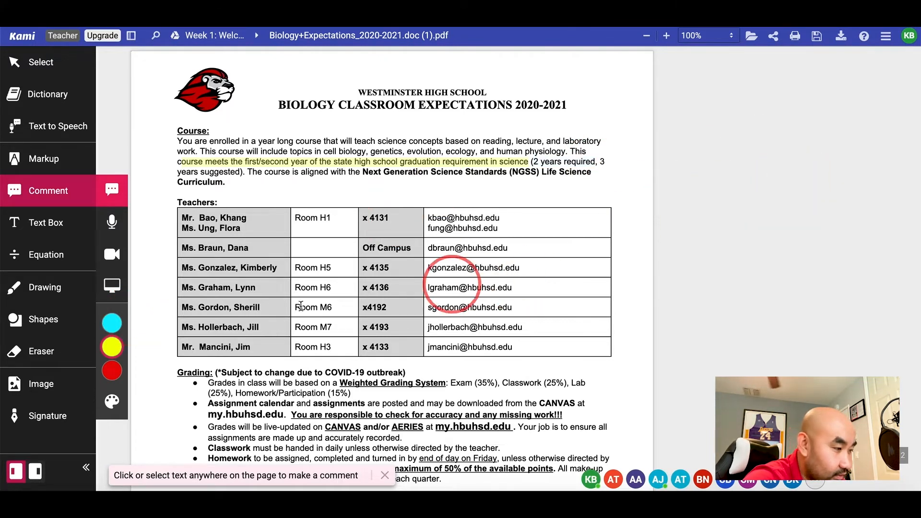
Attach a light blue text comment reading "to graduate from HS" to the words "2 years required" in the Course section
mouse_move(102, 359)
left_click(112, 323)
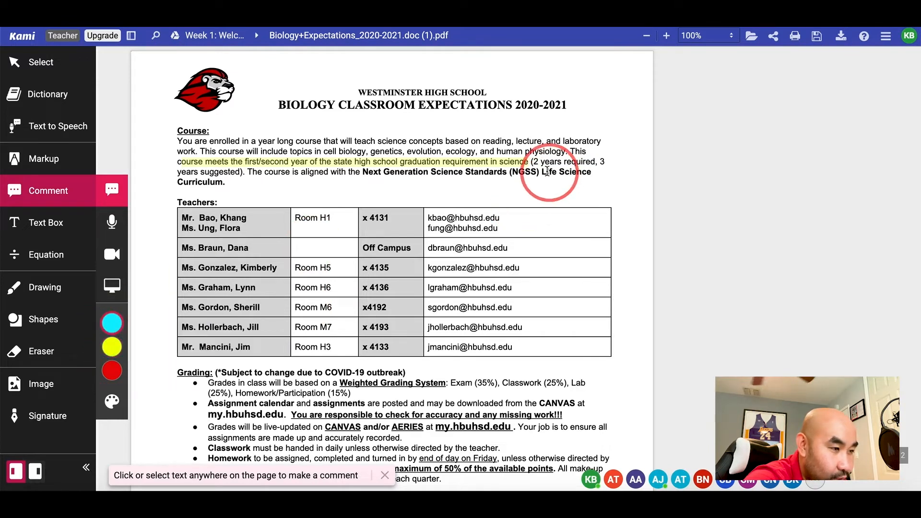
left_click_drag(533, 162, 595, 161)
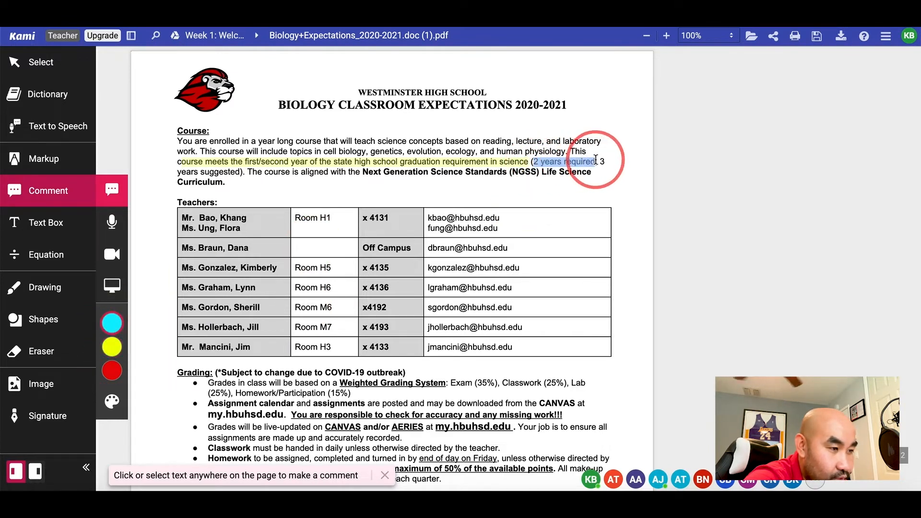
left_click(694, 205)
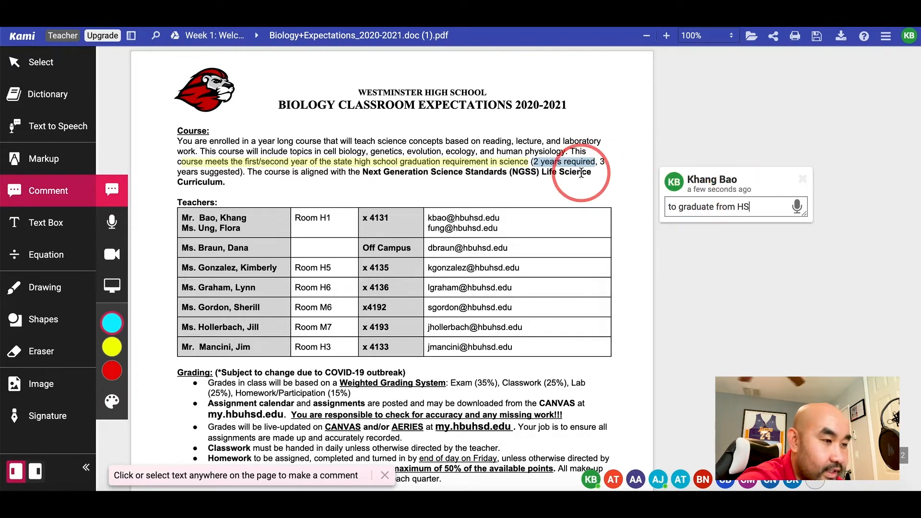
key("Return")
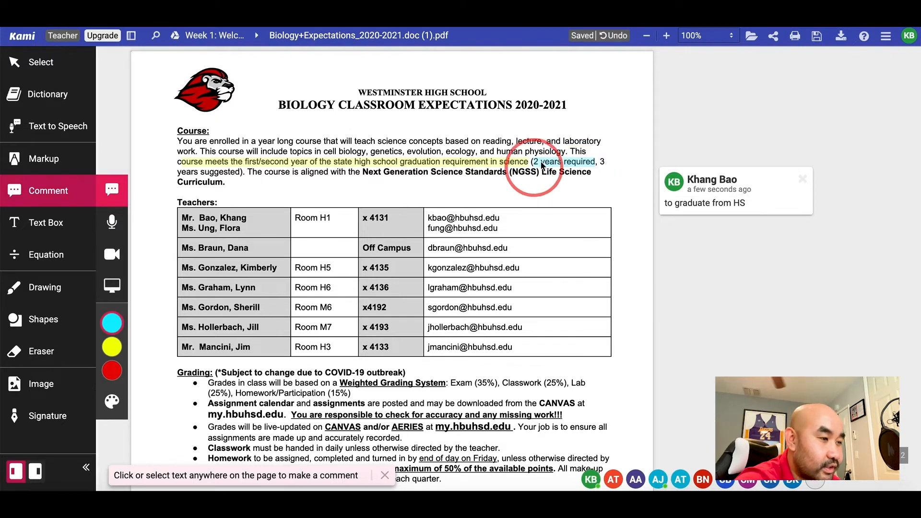
left_click(583, 164)
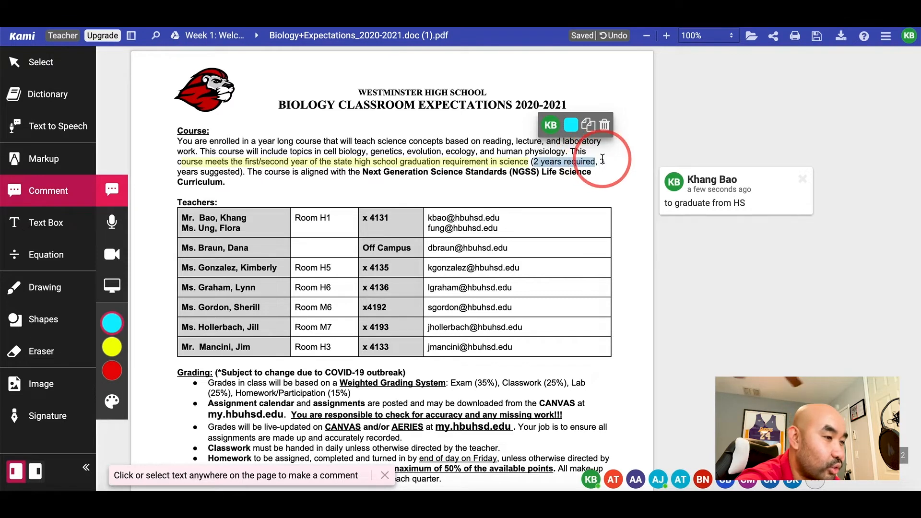
left_click(602, 163)
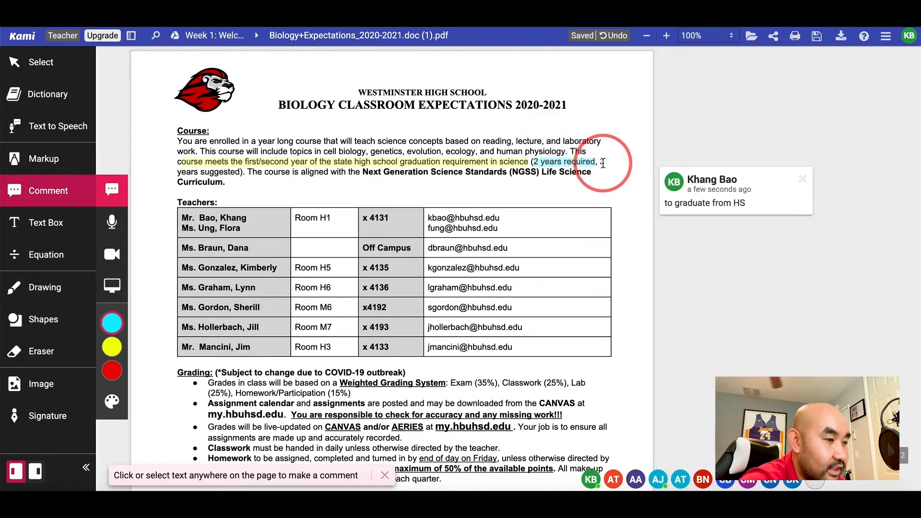
Attach a red text comment reading "For college app" to the words "3 years suggested" in the Course section
left_click(114, 375)
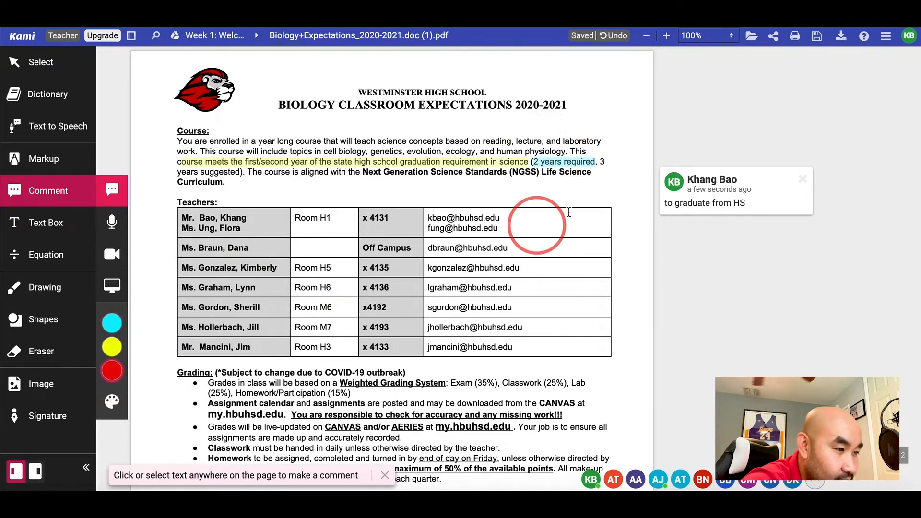
left_click_drag(599, 162, 242, 172)
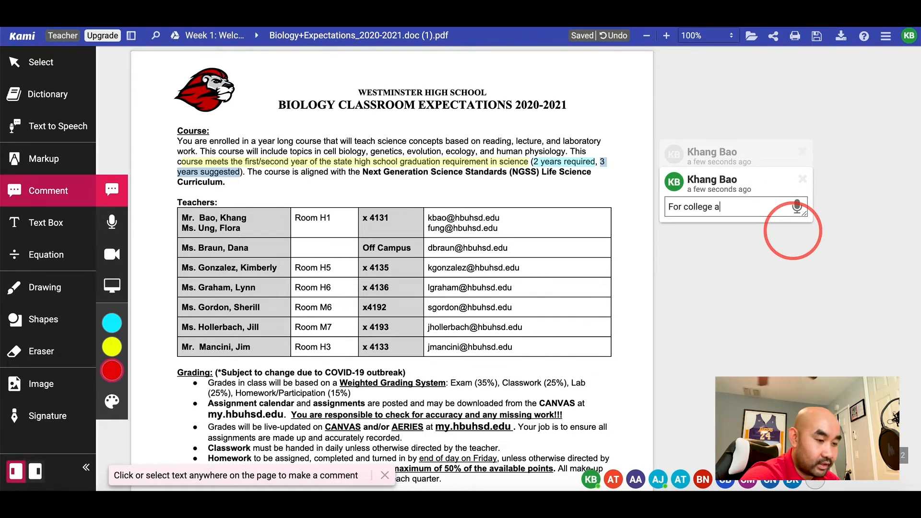
left_click(765, 99)
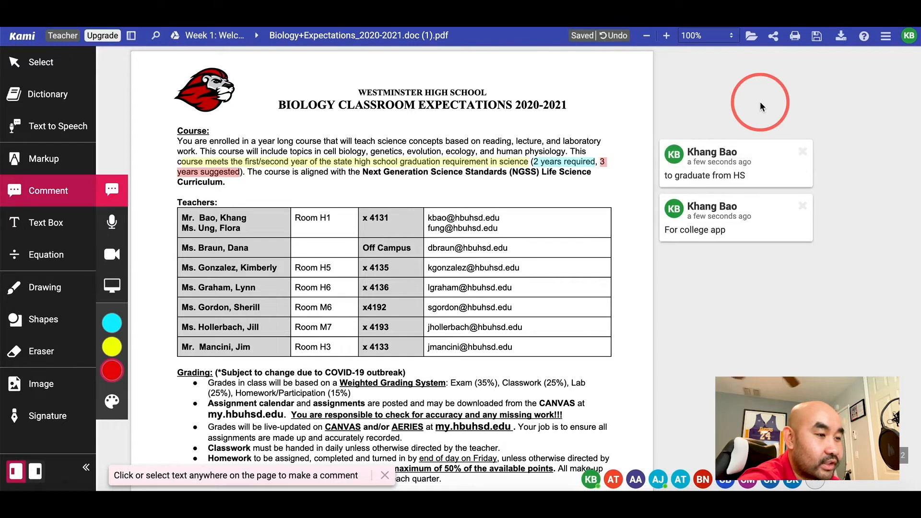
left_click(589, 164)
mouse_move(576, 164)
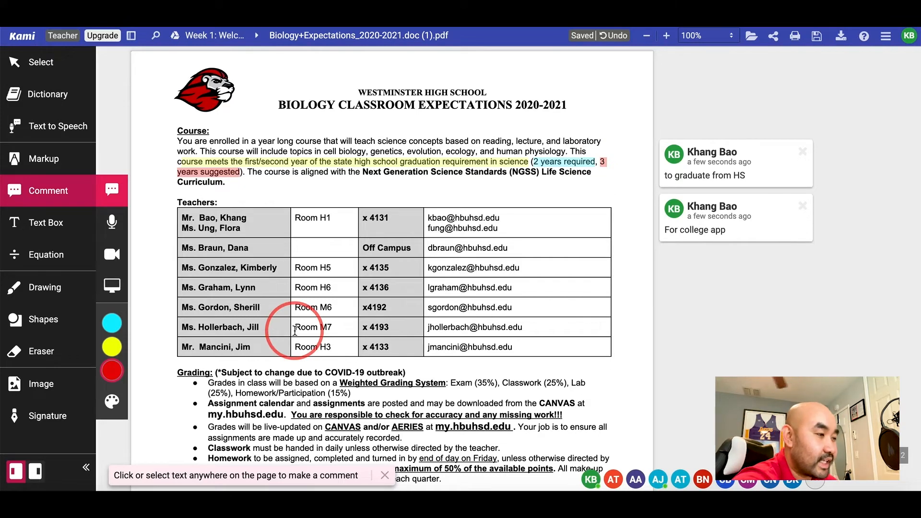
Switch to the Google Meet call to check on the class, and return to the PDF in Kami
key("ctrl+Tab")
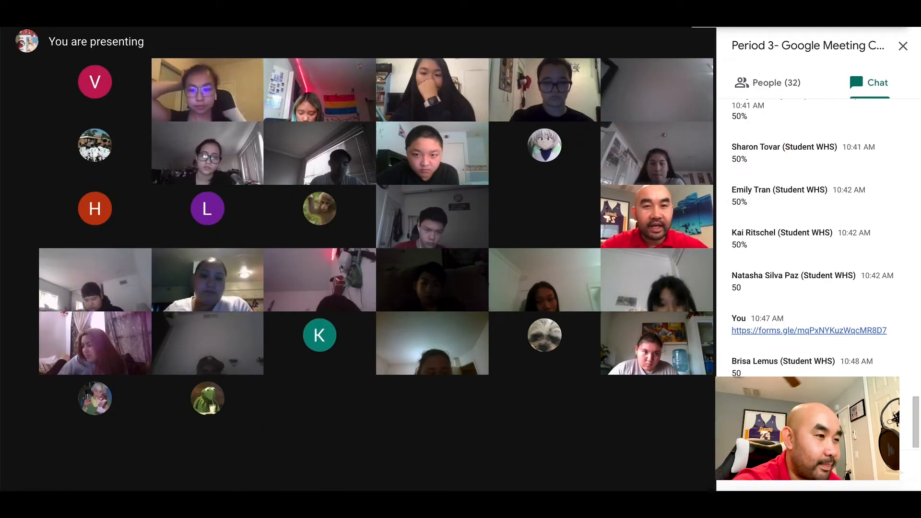
key("ctrl+shift+Tab")
left_click(431, 287)
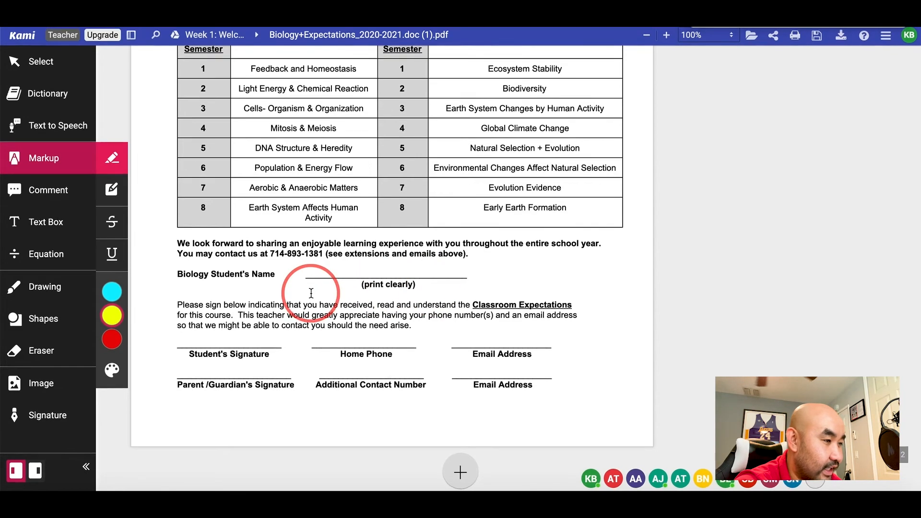
Add a 14 px Times New Roman text box with the student's full name on the Biology Student's Name line of the last page
scroll(311, 293, "up", 9)
scroll(311, 293, "up", 5)
scroll(311, 293, "down", 14)
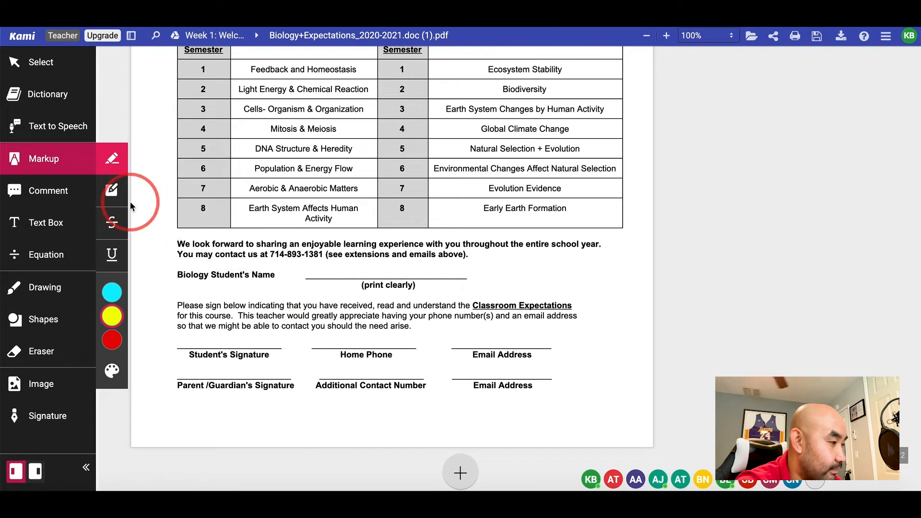
left_click(48, 223)
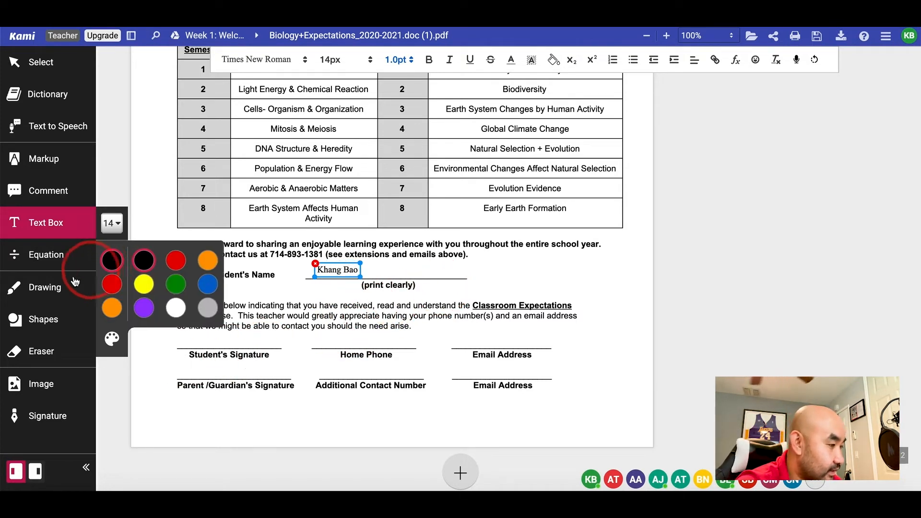
Handwrite a signature with the Drawing tool in black at size 1 on the Student's Signature line
left_click(56, 298)
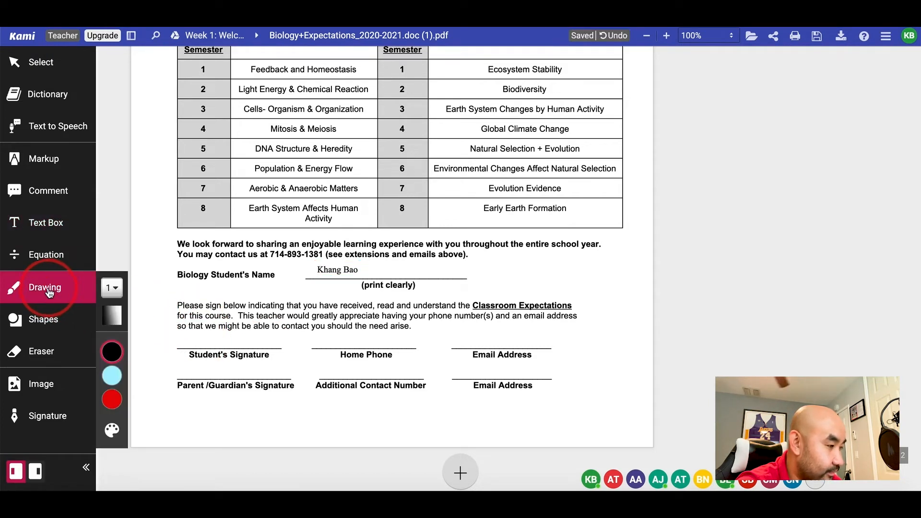
mouse_move(182, 343)
left_mouse_down()
mouse_move(256, 330)
mouse_move(325, 340)
left_mouse_up()
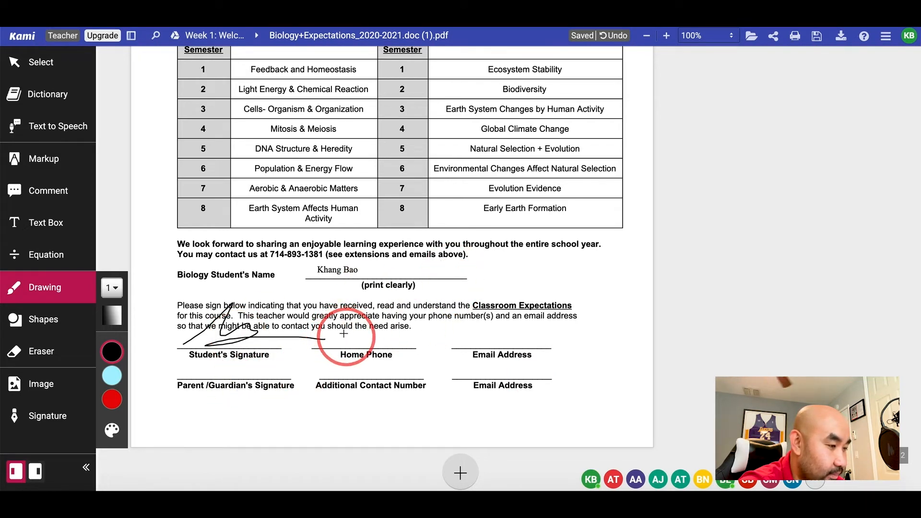
Try handwriting a phone number in black on the Home Phone line
mouse_move(337, 330)
left_mouse_down()
mouse_move(326, 339)
mouse_move(335, 346)
mouse_move(350, 337)
mouse_move(347, 348)
mouse_move(379, 350)
left_mouse_up()
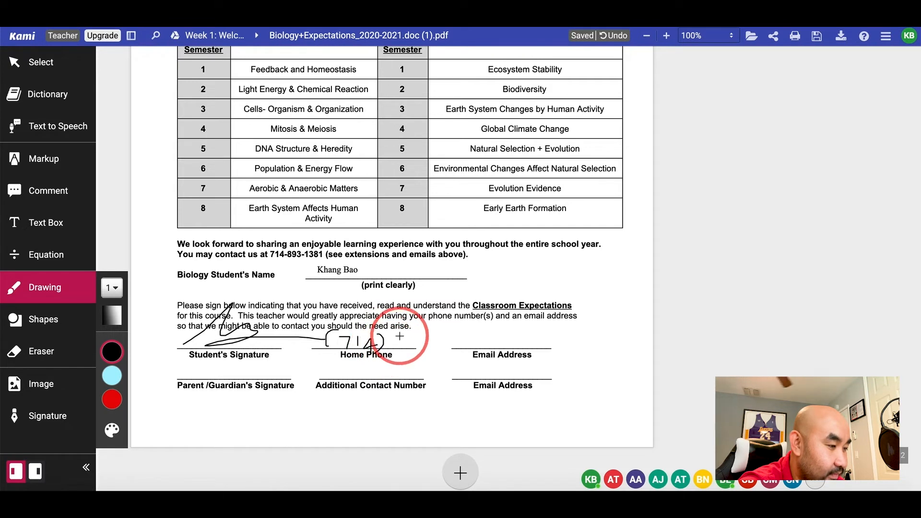
left_click_drag(396, 338, 450, 339)
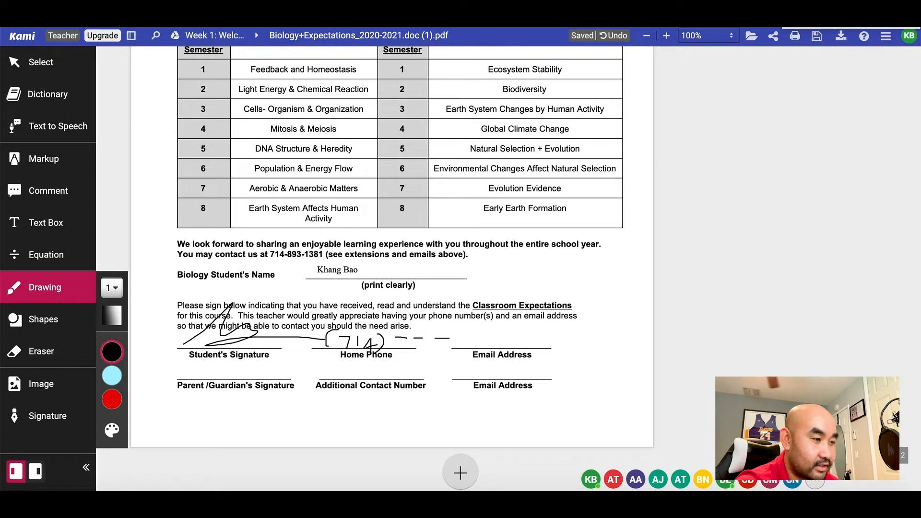
Check the Google Meet call, and review the Kami document's annotations from the Course section to the signature lines with the Select tool active
key("ctrl+Tab")
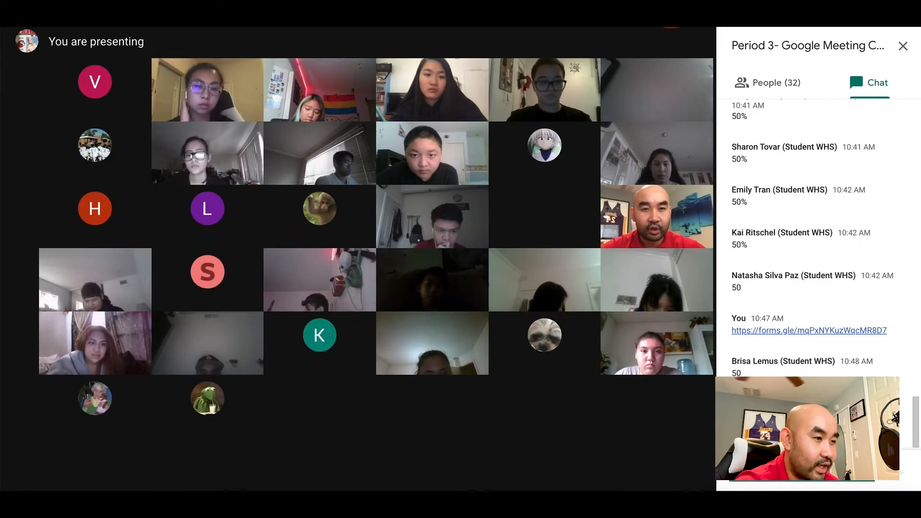
key("ctrl+Tab")
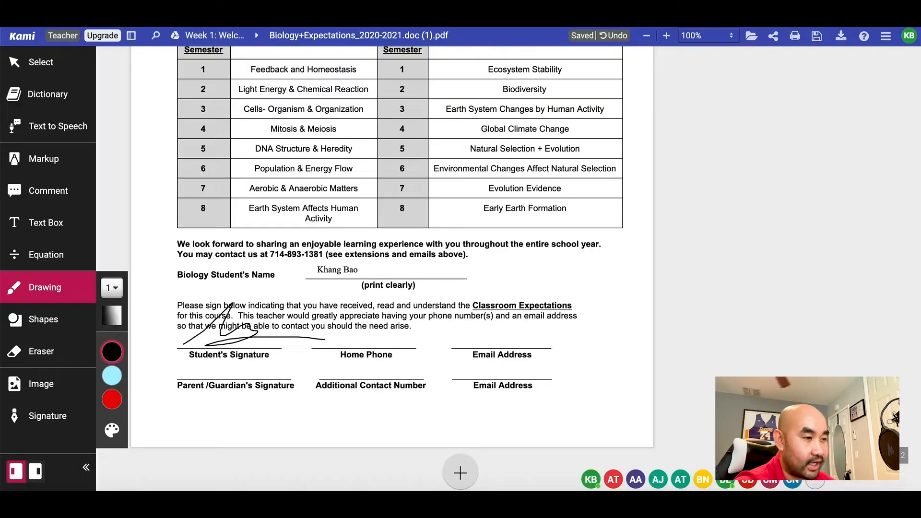
scroll(576, 208, "up", 15)
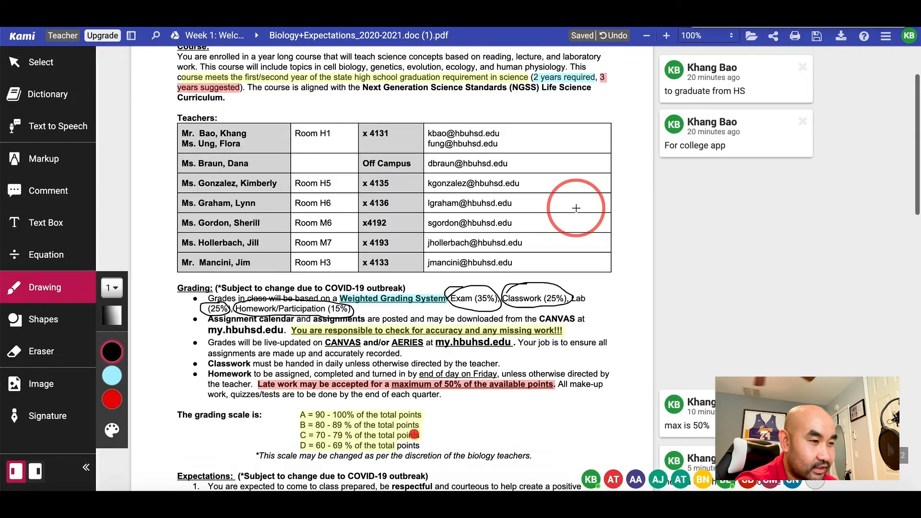
scroll(576, 208, "down", 12)
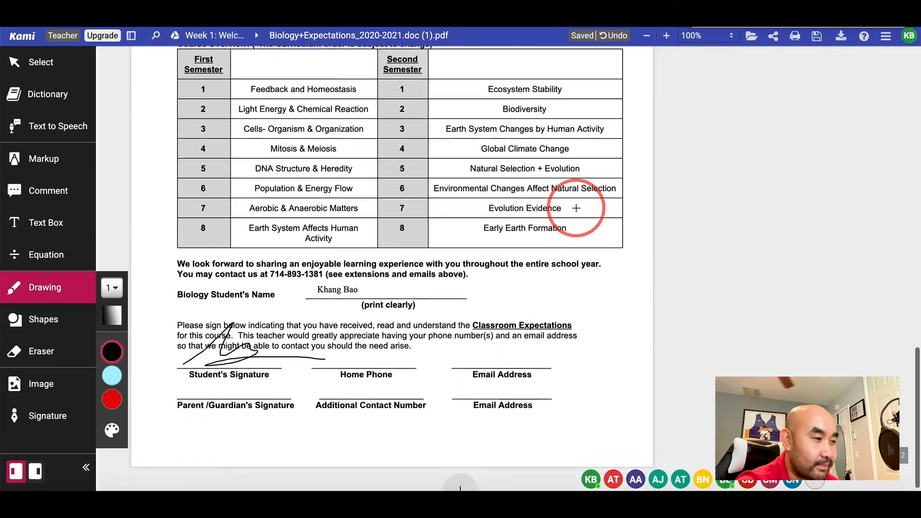
scroll(576, 211, "up", 10)
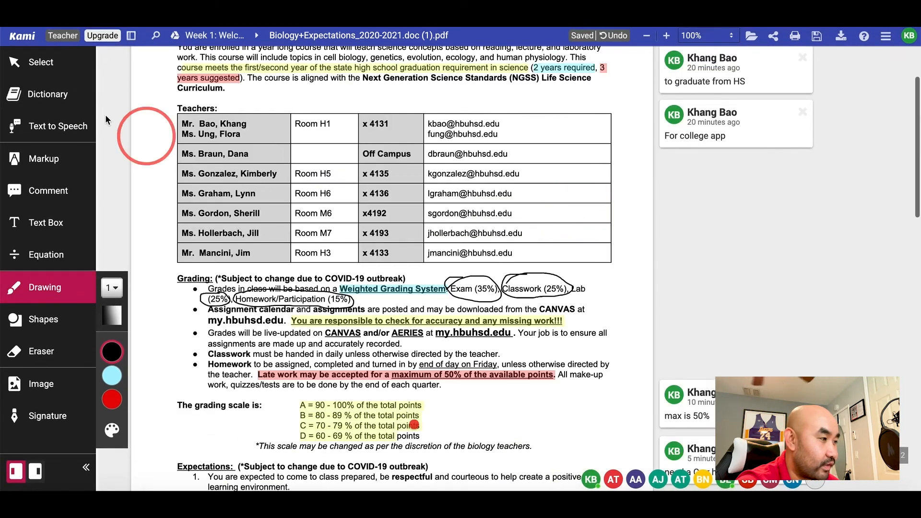
left_click(46, 62)
scroll(454, 206, "down", 12)
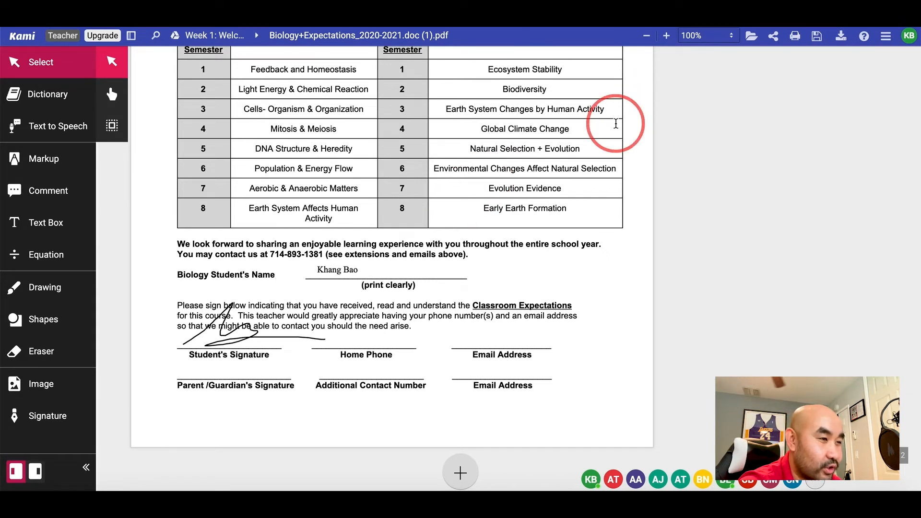
scroll(616, 123, "up", 15)
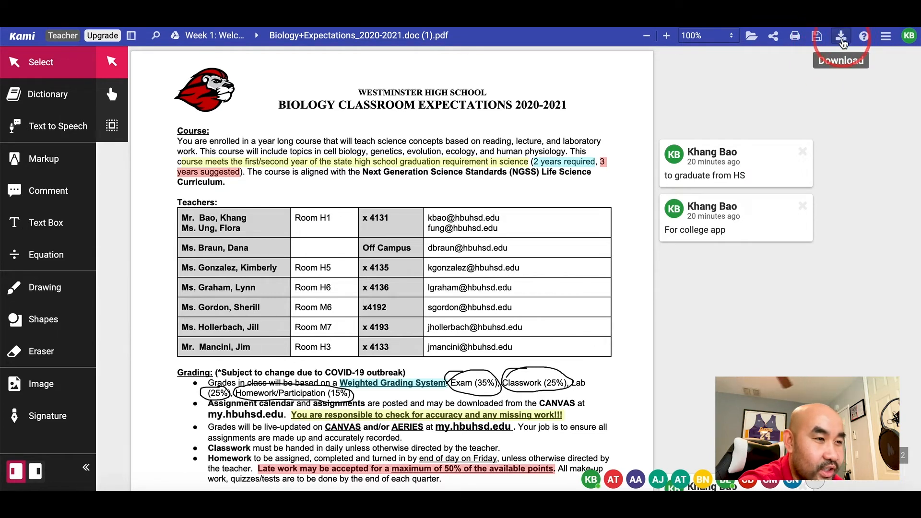
Set up an export of the annotated PDF to Google Drive with all annotations
left_click(840, 36)
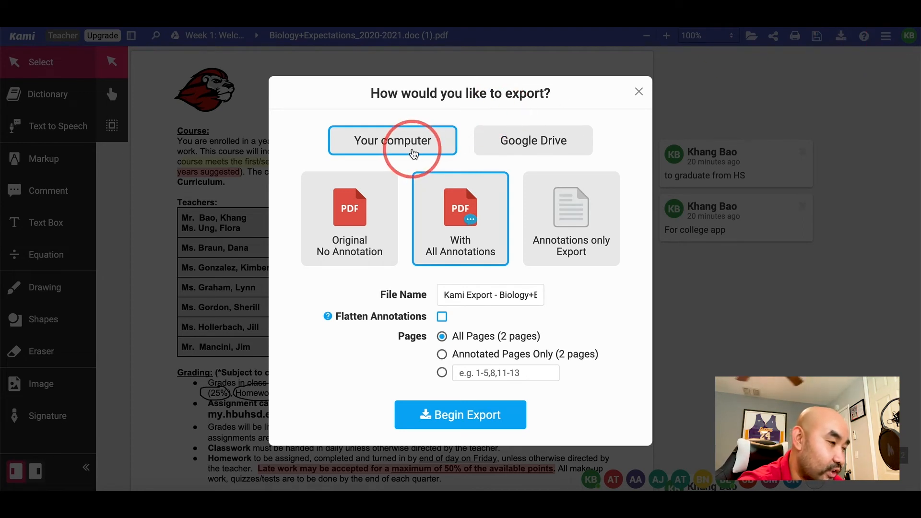
left_click(515, 144)
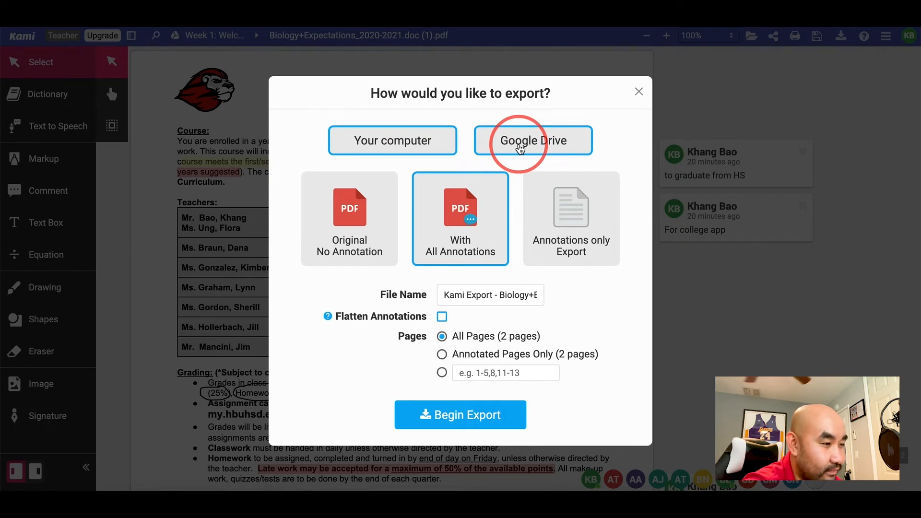
left_click(444, 144)
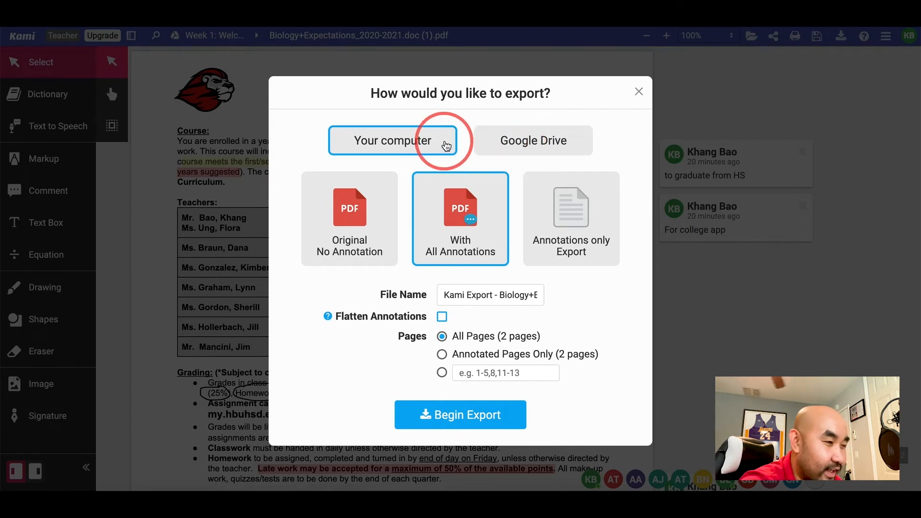
left_click(521, 151)
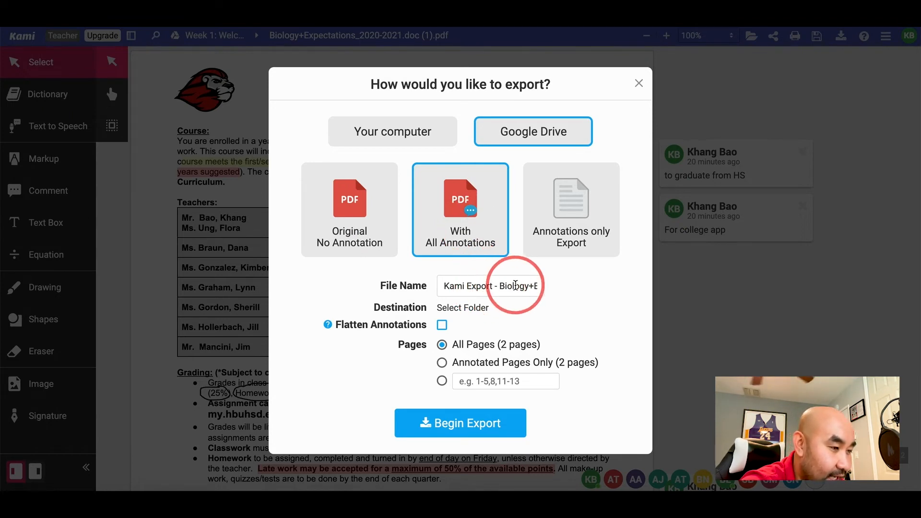
Choose the Biology folder in My Drive as the export destination
left_click(471, 309)
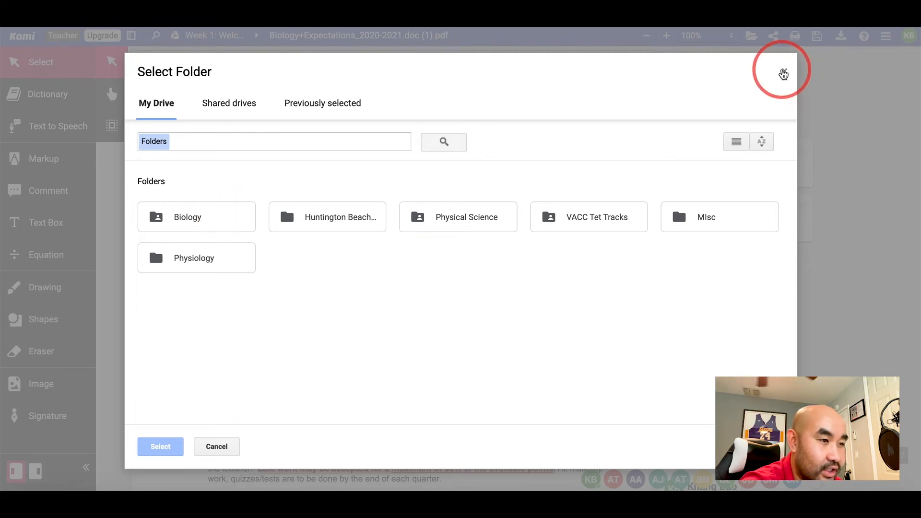
left_click(783, 72)
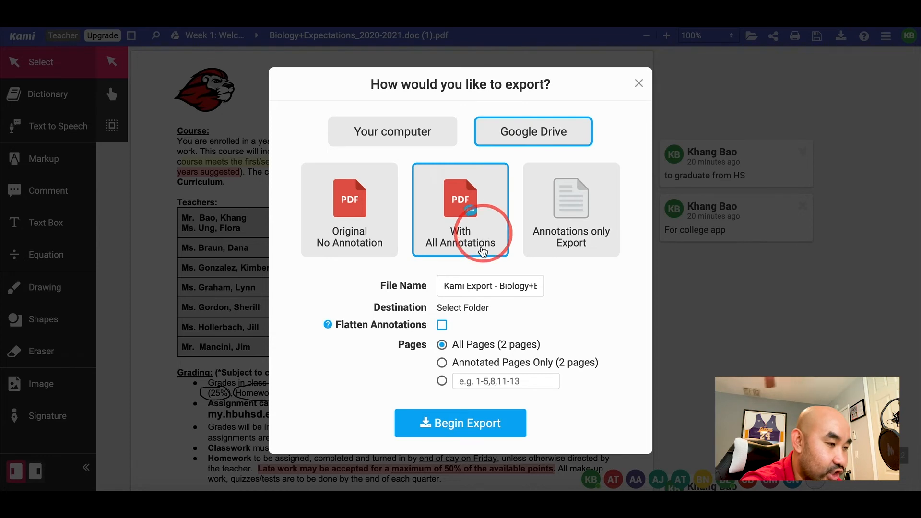
left_click(457, 310)
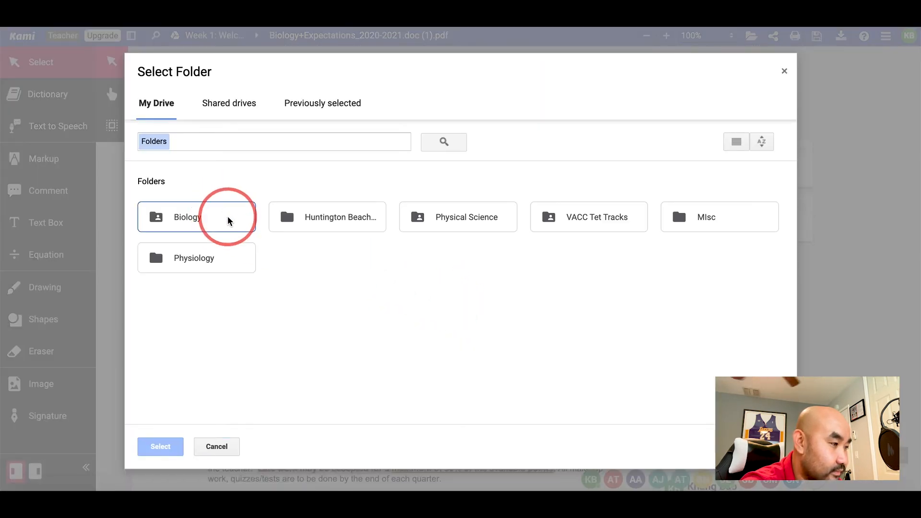
left_click(228, 221)
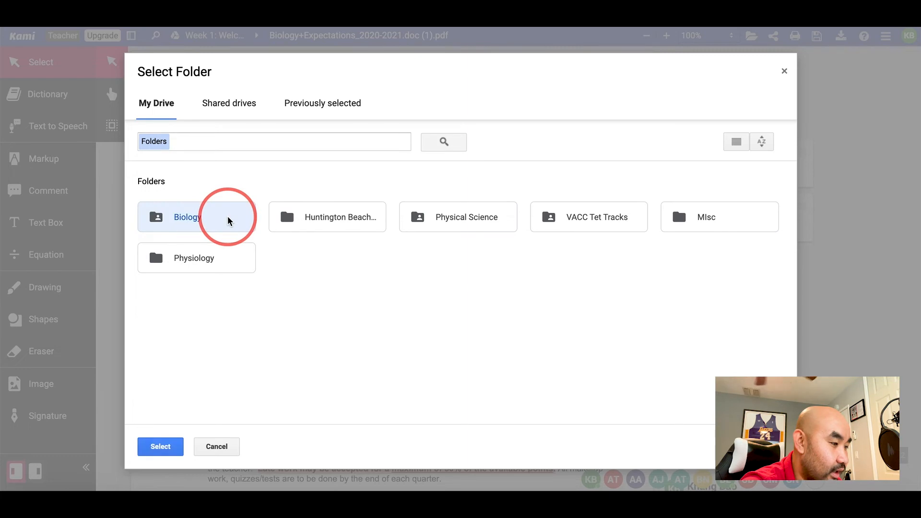
left_click(176, 452)
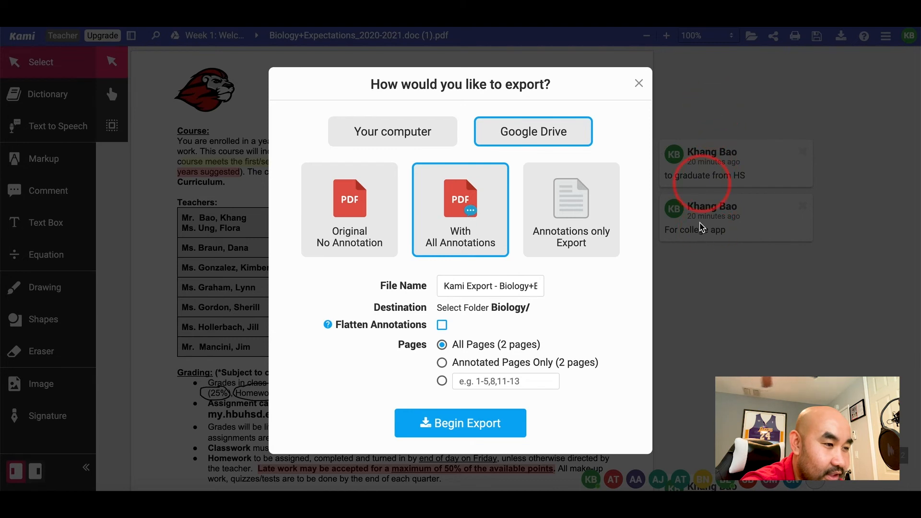
Enable Flatten Annotations, export all pages to Google Drive, and dismiss the save dialog
left_click(442, 326)
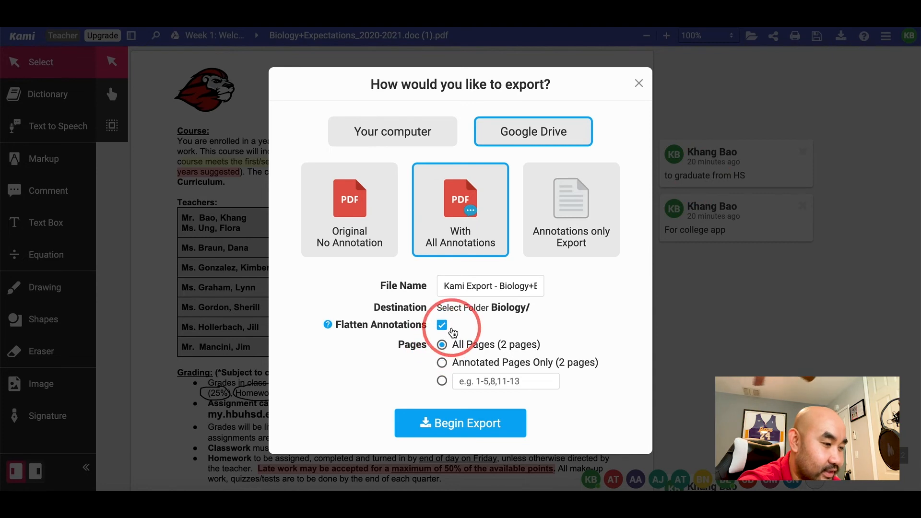
left_click(491, 425)
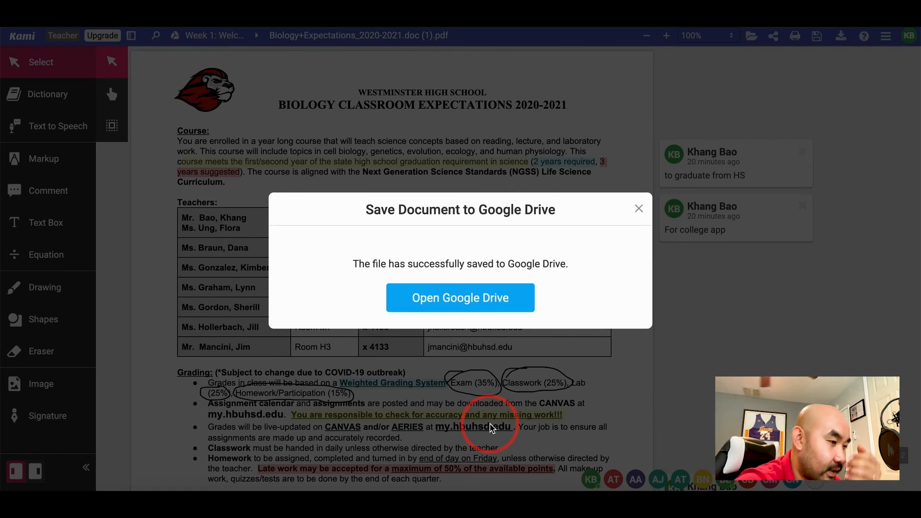
left_click(639, 210)
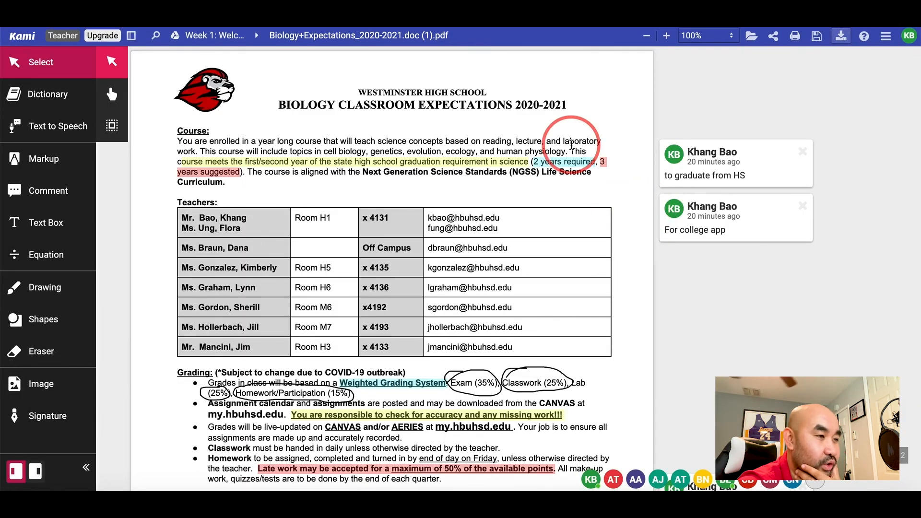
Switch to Google Drive, find the Kami Export - Biology+Expectations PDF in the Biology folder, and preview it
left_click(479, 2)
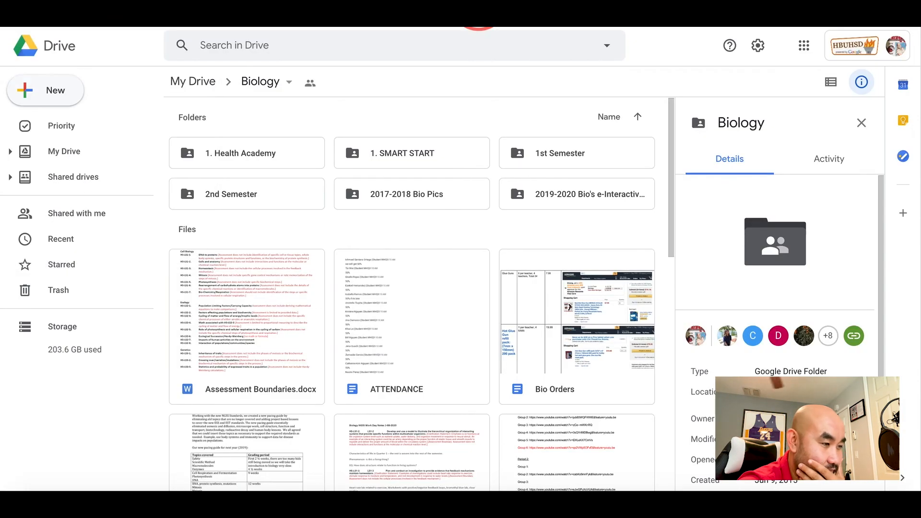
scroll(454, 240, "down", 3)
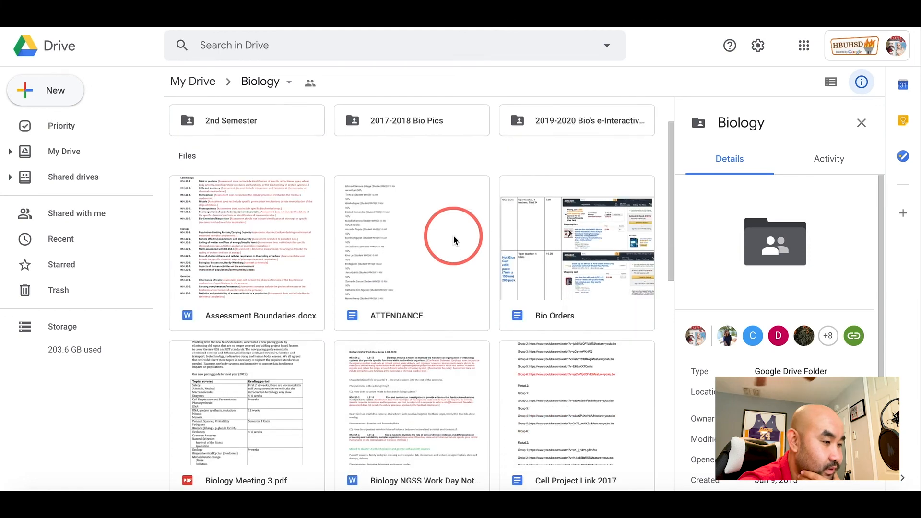
scroll(455, 240, "up", 3)
scroll(454, 240, "down", 3)
scroll(453, 237, "down", 10)
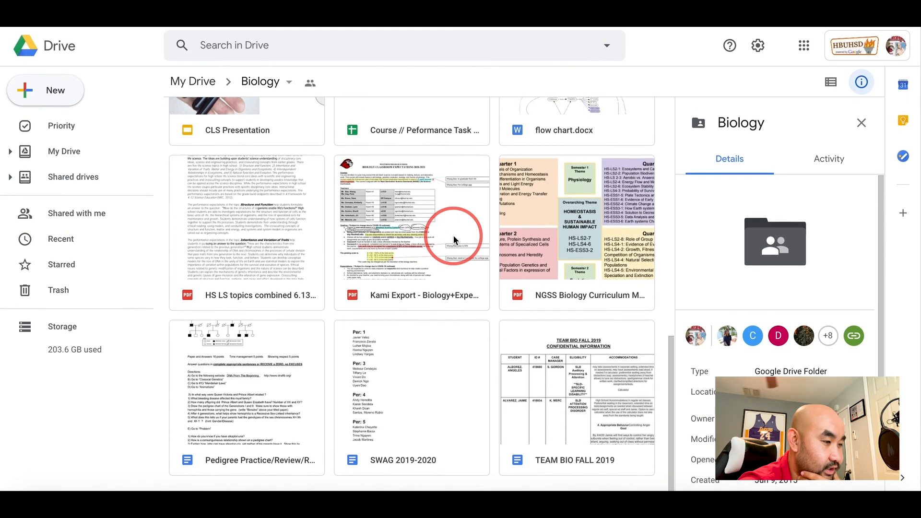
left_click(444, 276)
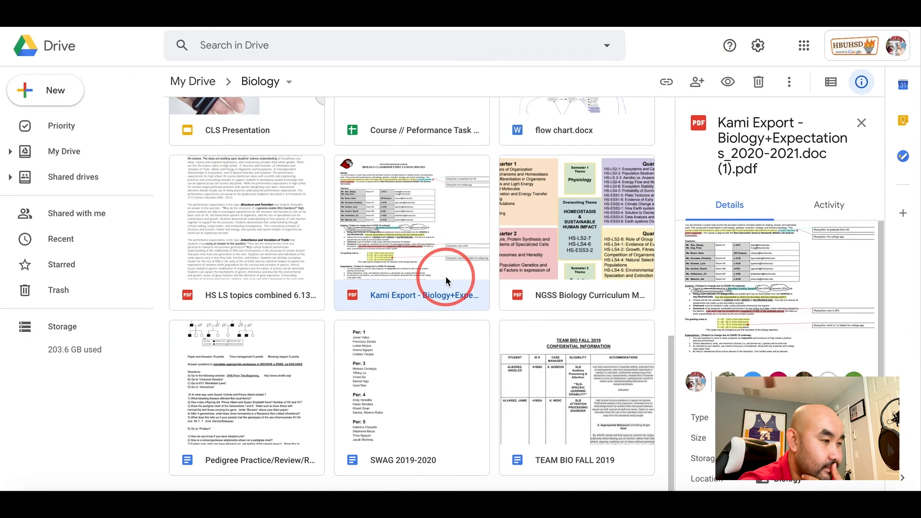
double_click(445, 276)
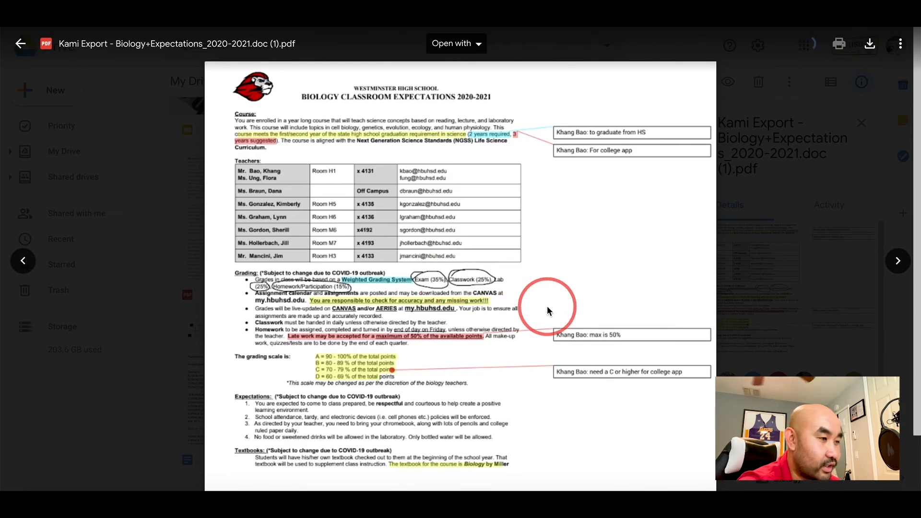
Review the exported PDF's highlights, comments and student name line across both pages, and return to the Biology folder
scroll(547, 306, "down", 2)
scroll(546, 306, "down", 10)
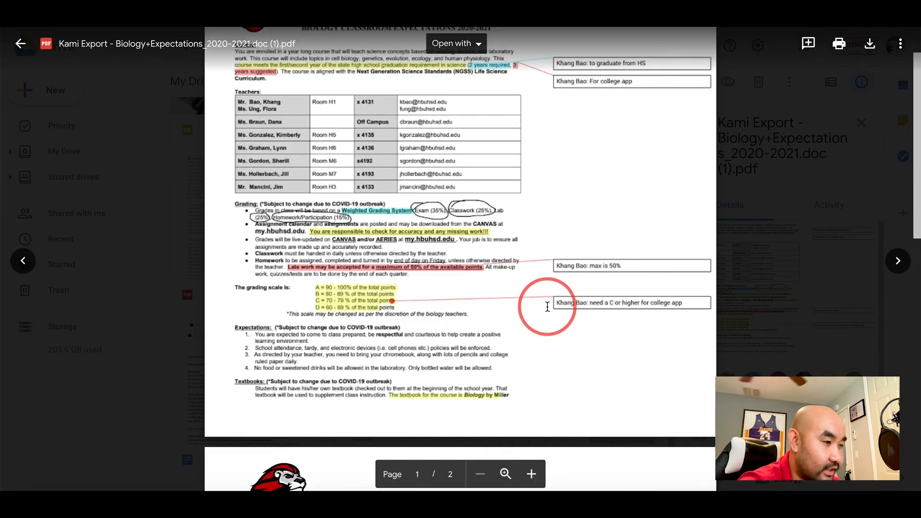
scroll(547, 307, "up", 4)
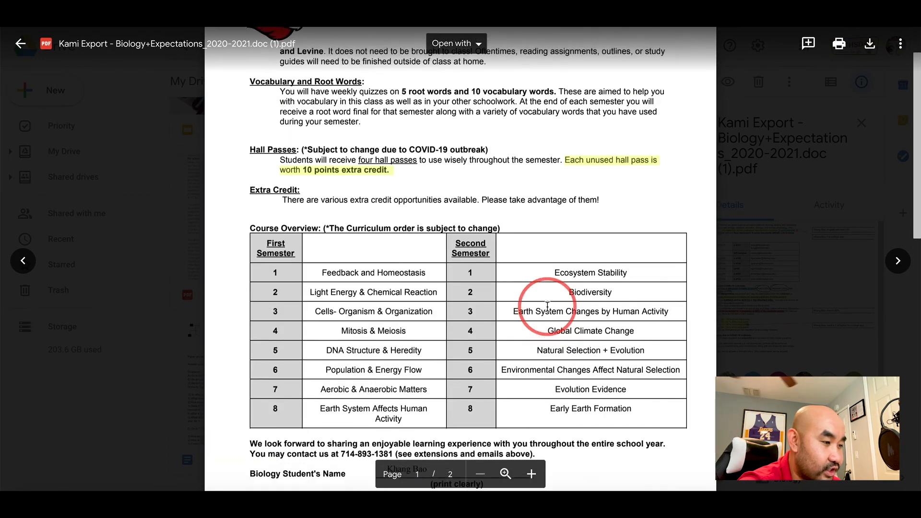
scroll(547, 307, "down", 6)
scroll(547, 306, "up", 20)
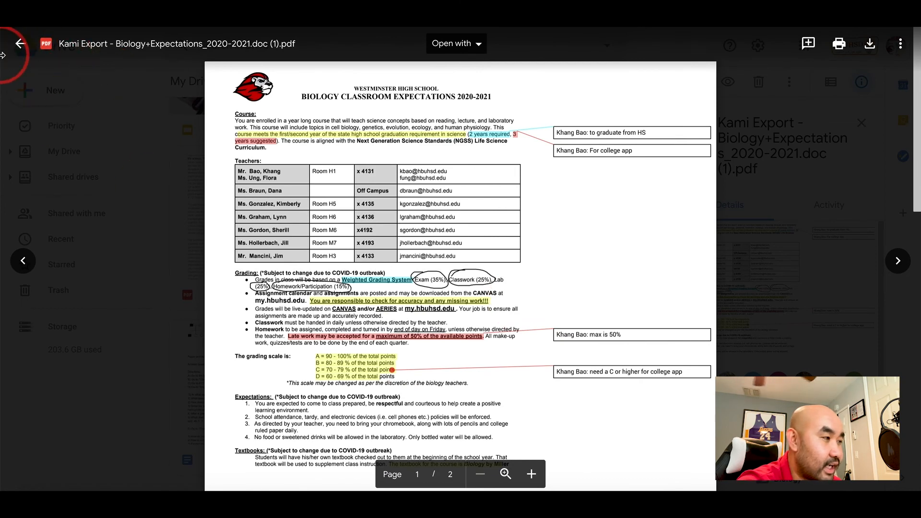
left_click(20, 53)
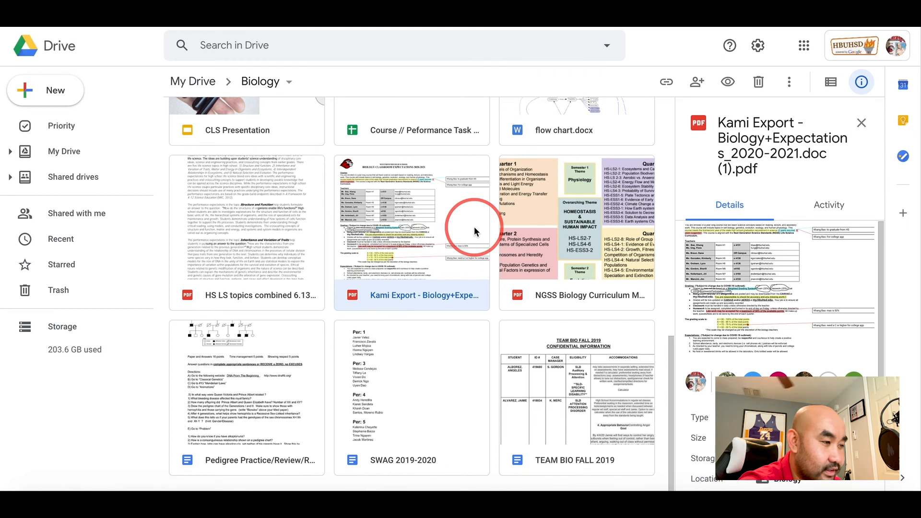
Set the exported PDF's link sharing to Anyone with the link as Viewer, and copy the link
left_click(697, 85)
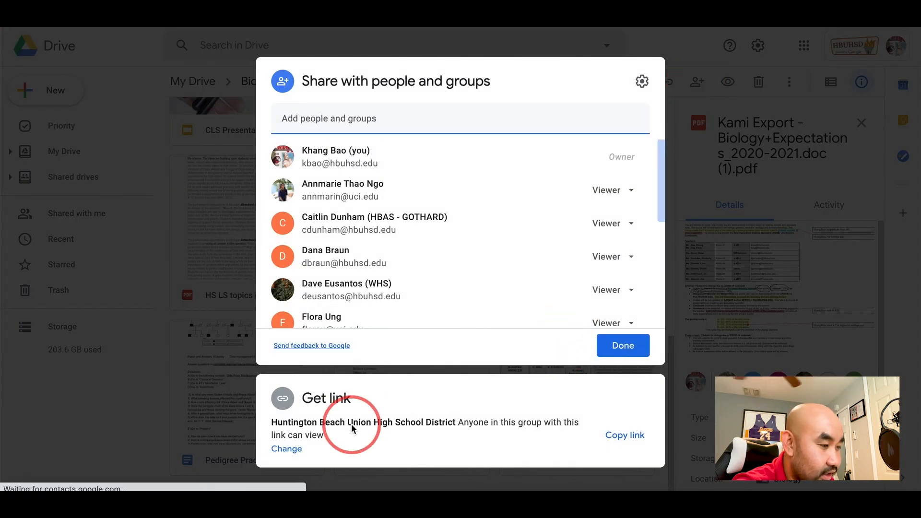
left_click(296, 448)
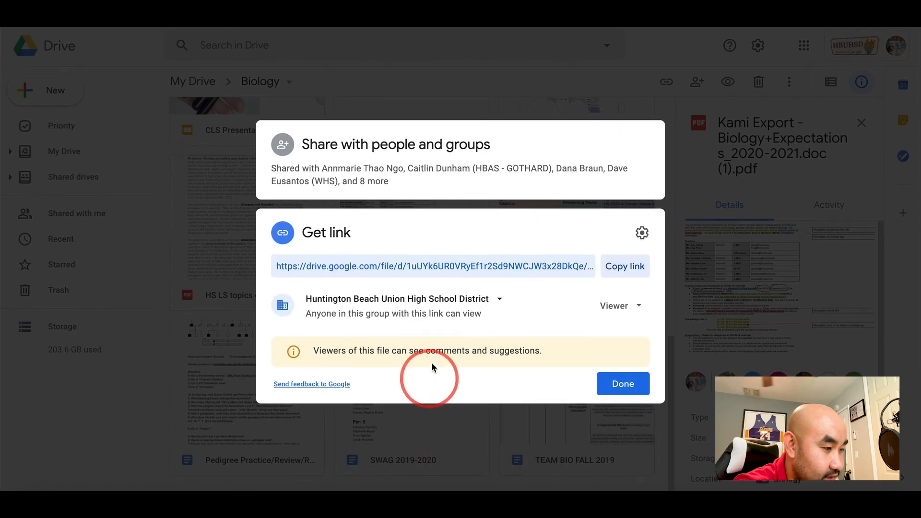
left_click(489, 302)
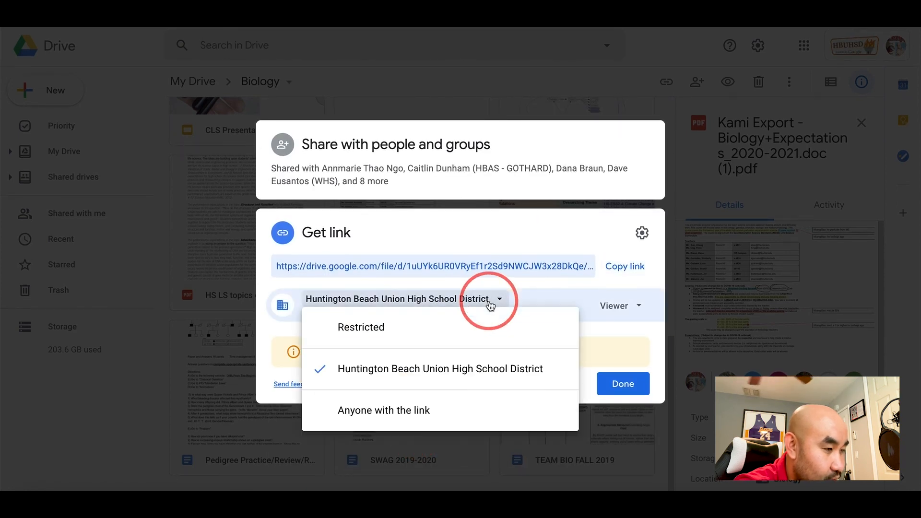
left_click(427, 410)
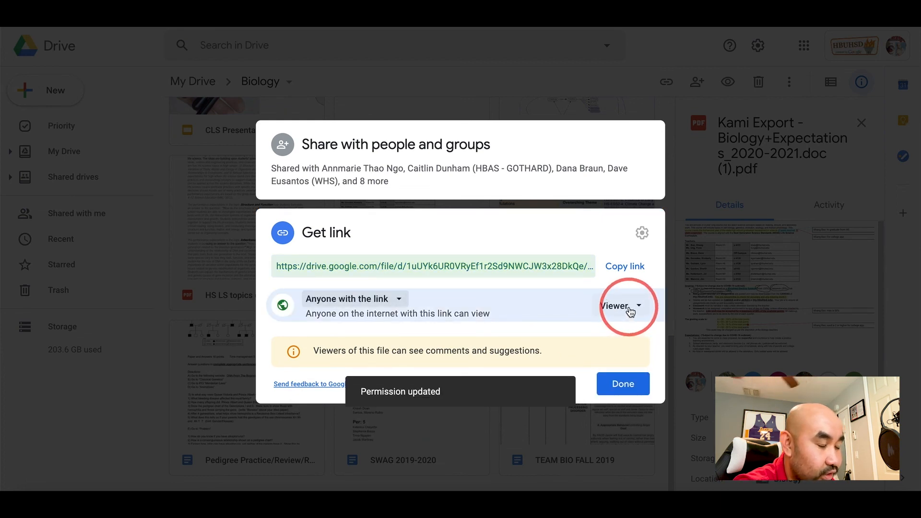
left_click(633, 270)
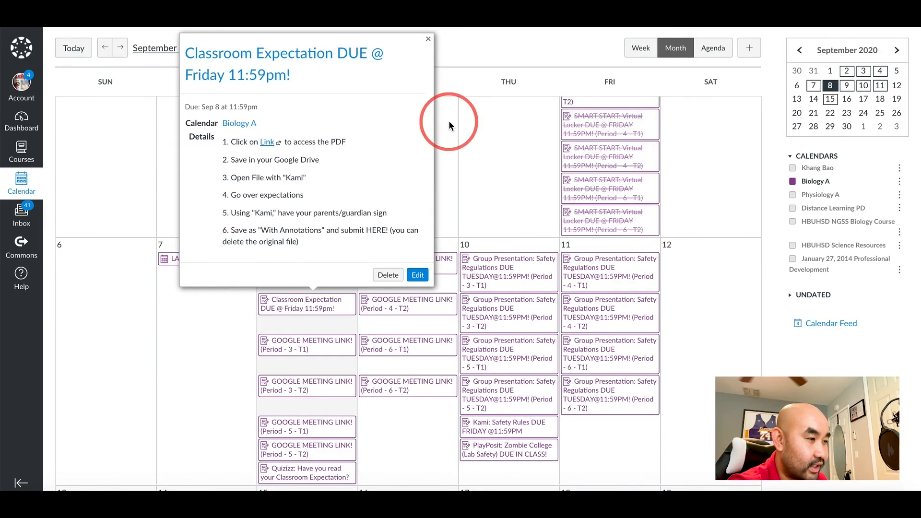
Close the Classroom Expectation details in the Canvas calendar, and return to the Kami document after checking the Google Meet call
left_click(429, 39)
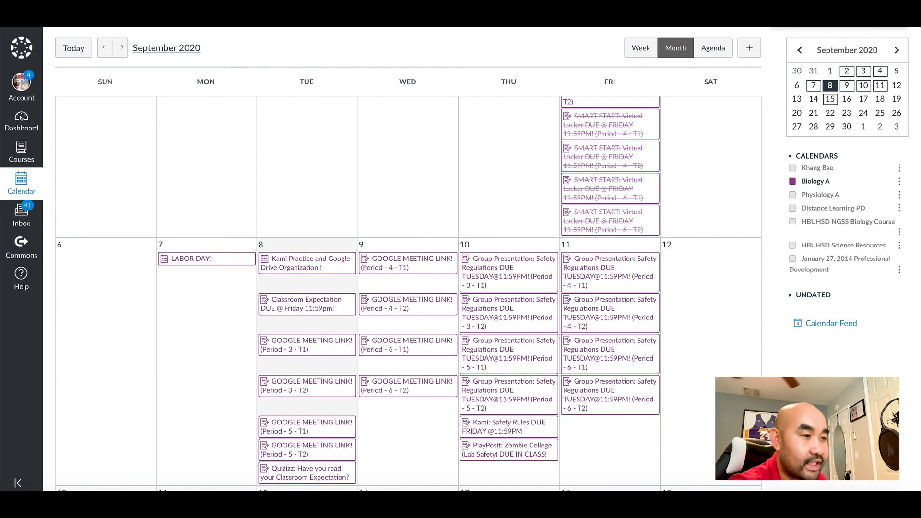
key("ctrl+Tab")
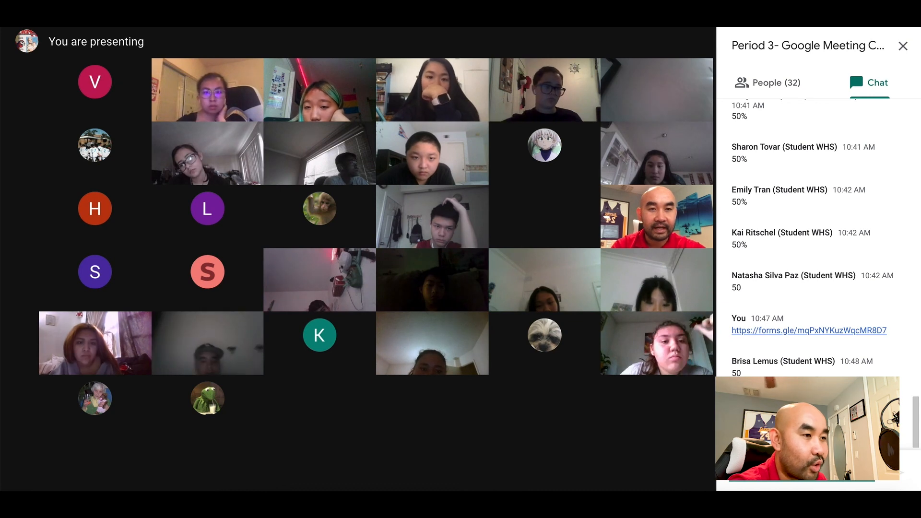
key("ctrl+Tab")
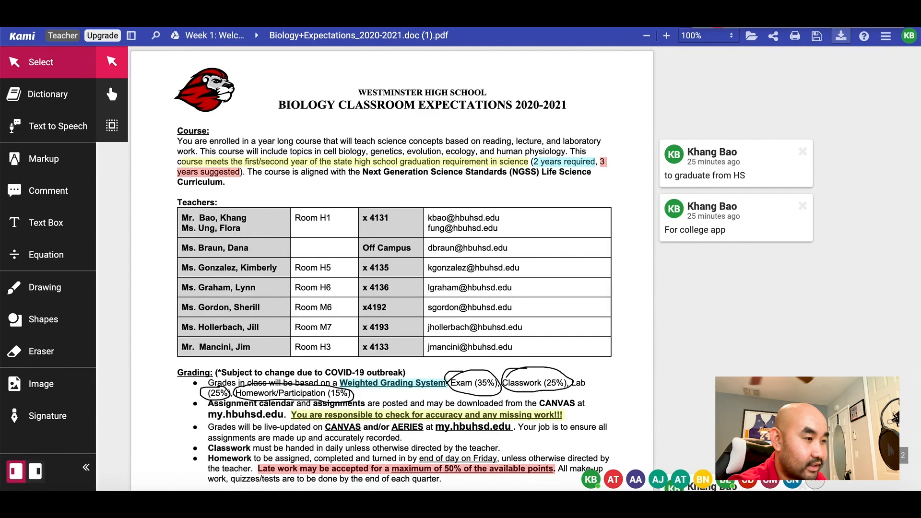